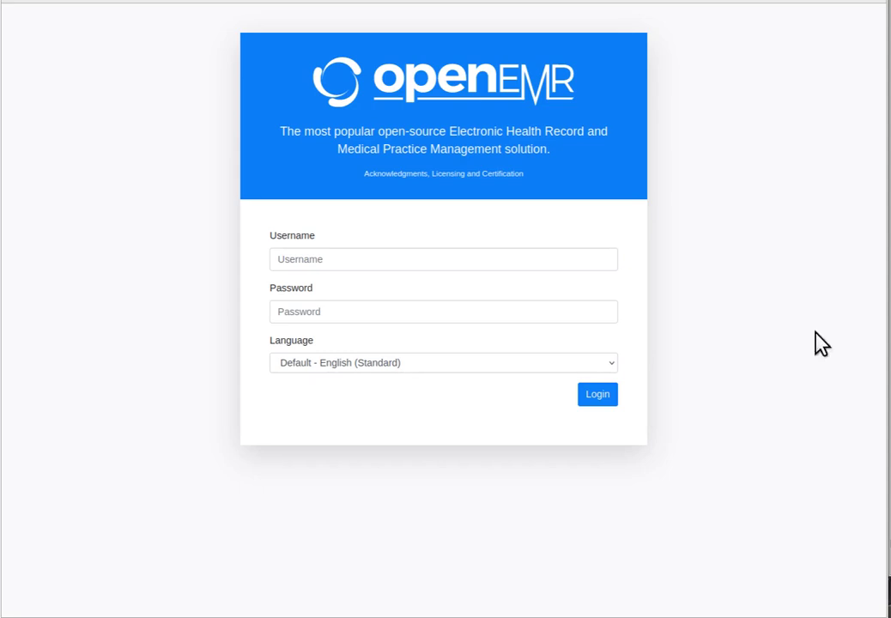
Step: Sign in with the saved front-desk login to reach the June 14, 2022 day calendar
click(475, 259)
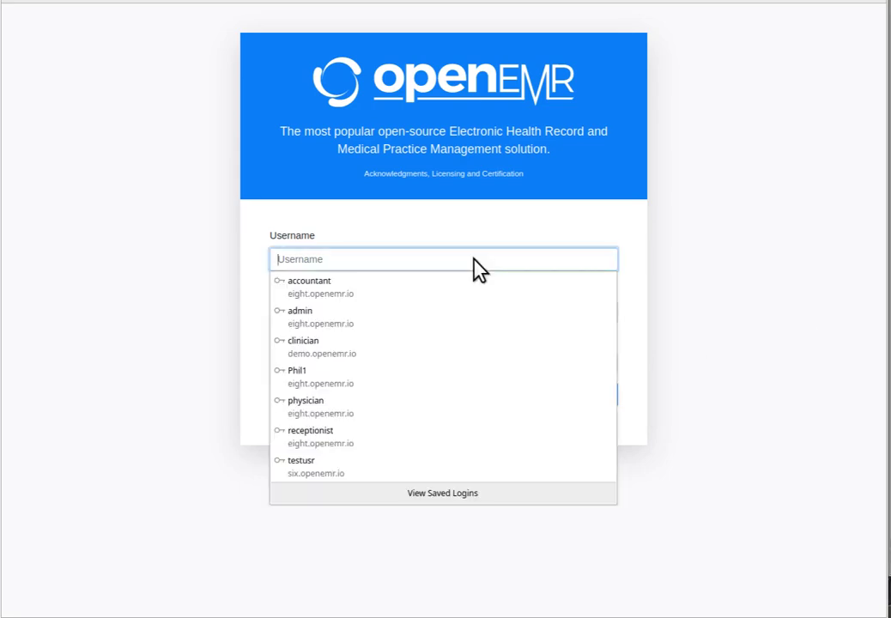
click(464, 438)
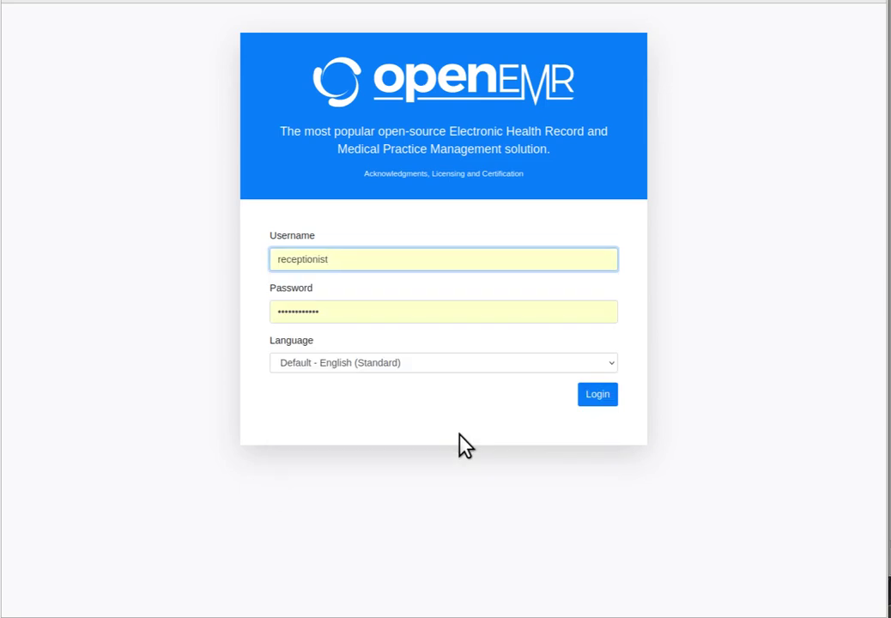
click(602, 395)
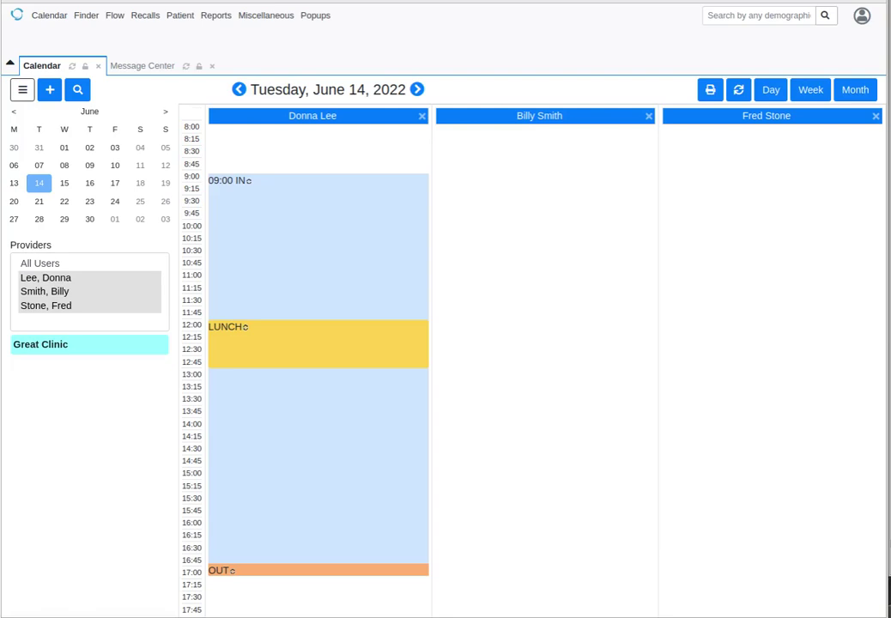
Step: Narrow the June 14, 2022 day calendar to a single provider's schedule
click(862, 18)
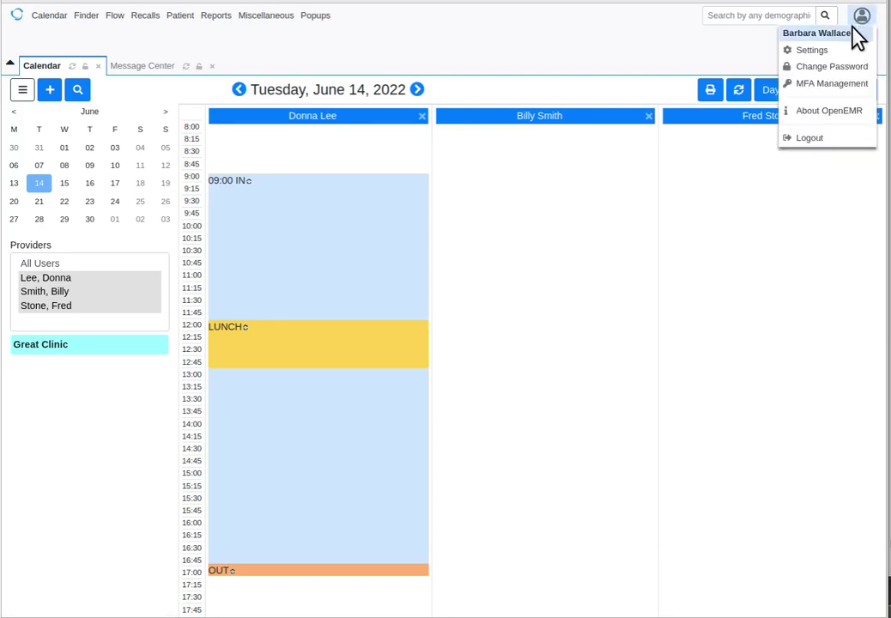
click(628, 49)
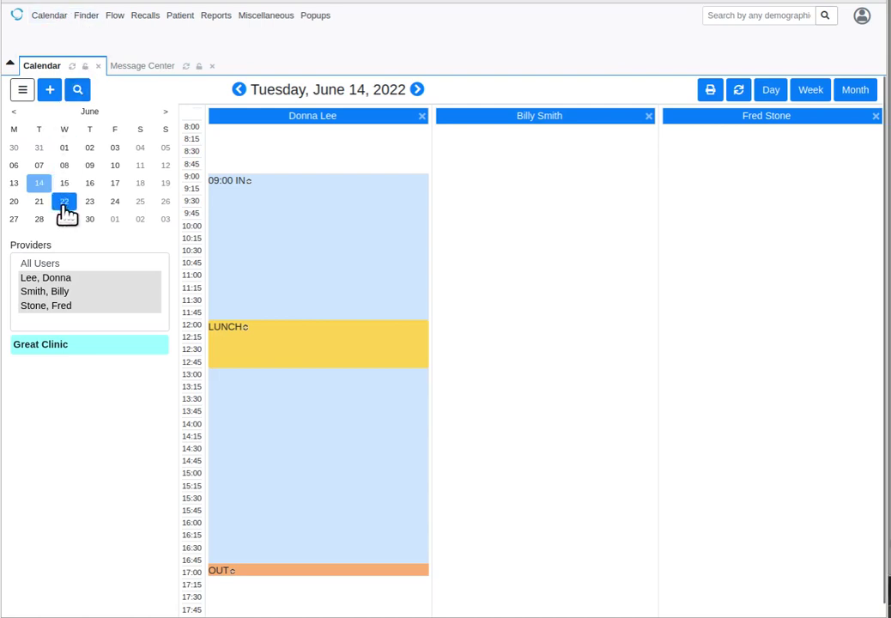
click(74, 278)
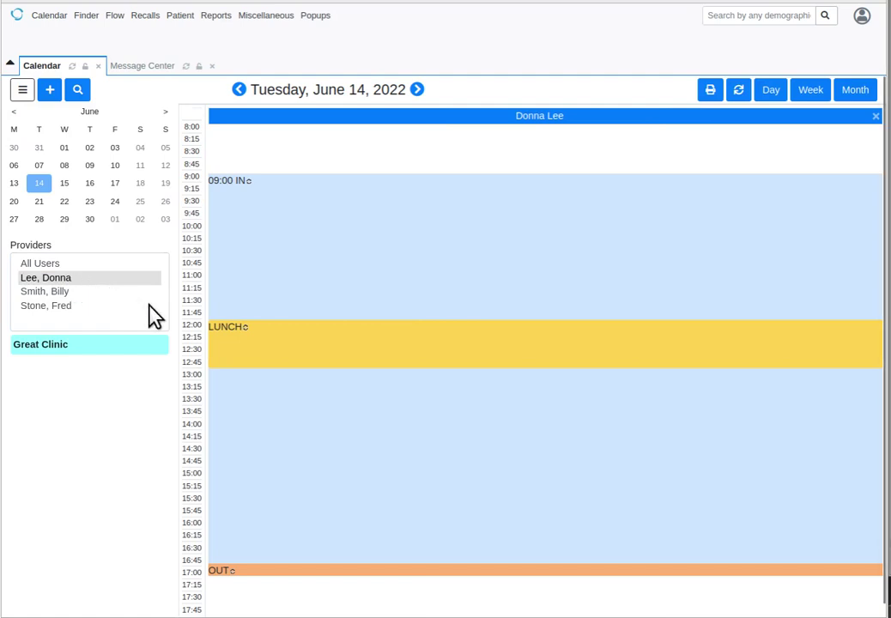
drag(202, 332, 218, 289)
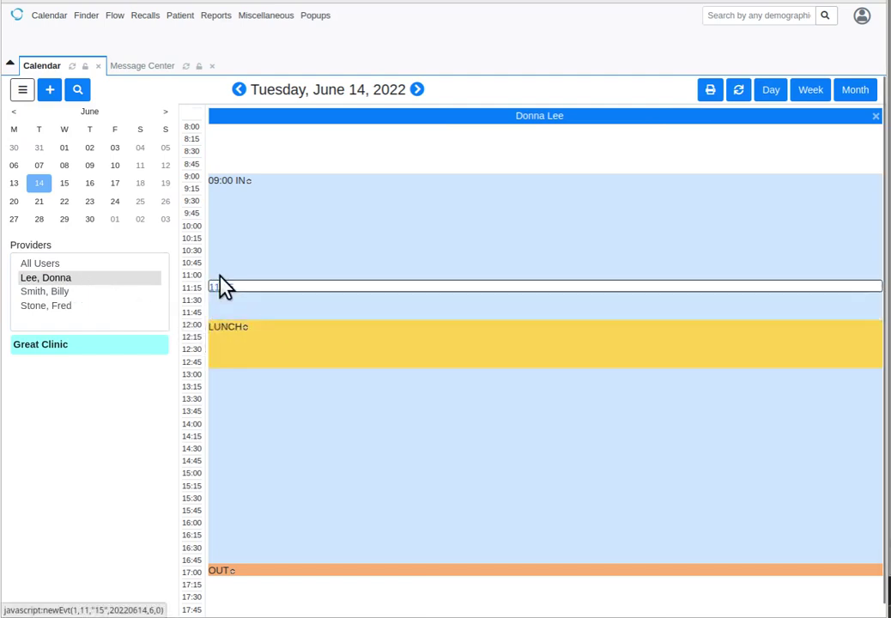
Step: Start a new 11:00 appointment on June 14, 2022, keeping Office Visit as the category
click(220, 276)
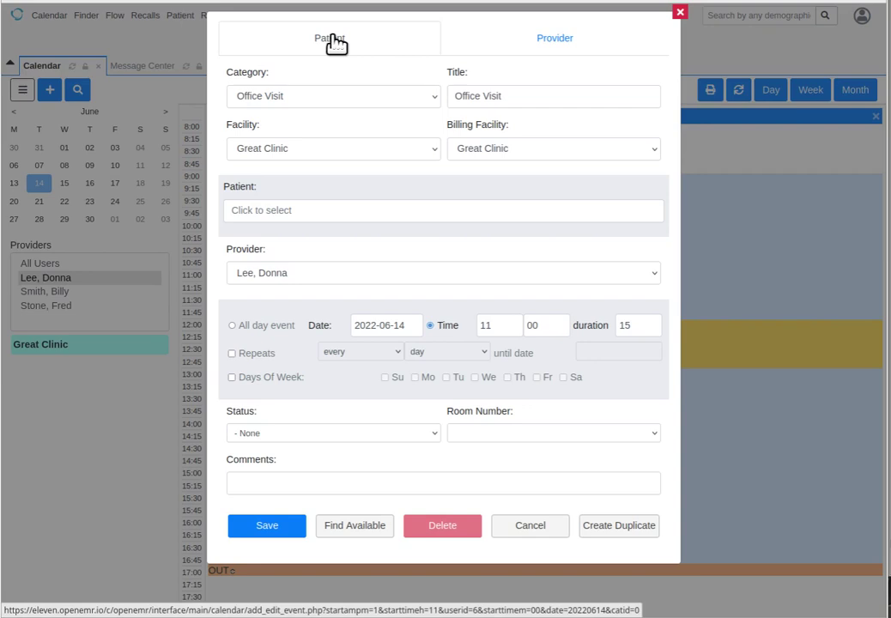
click(314, 101)
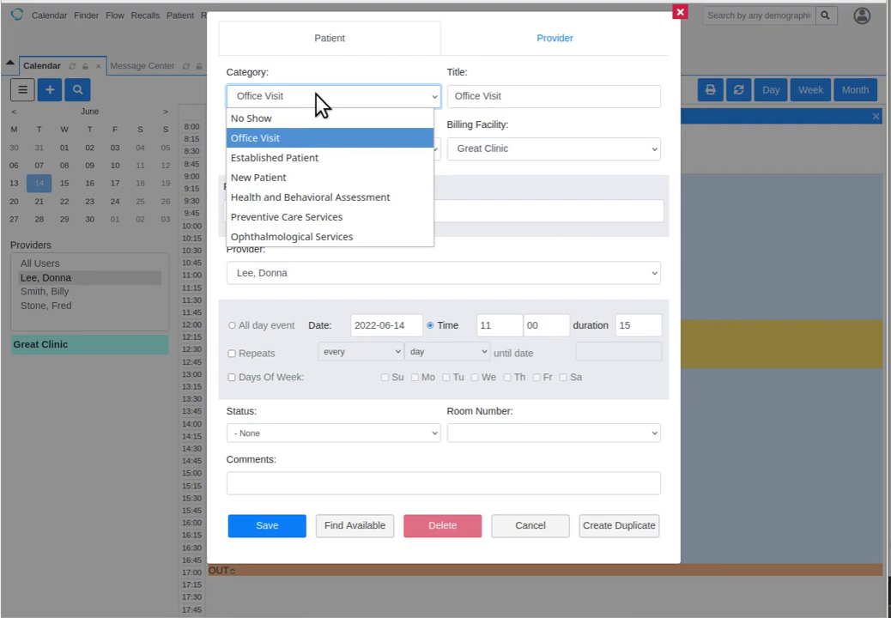
click(335, 143)
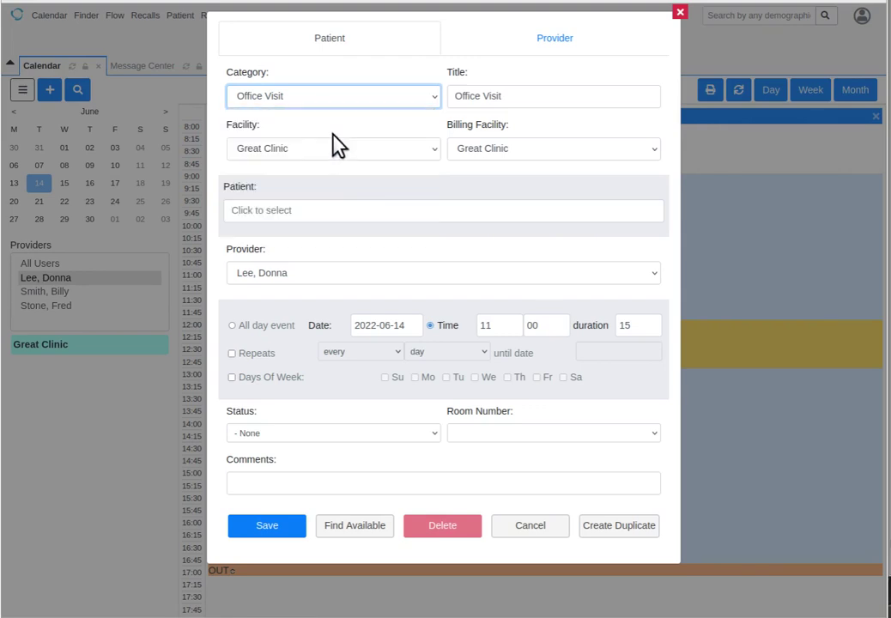
Step: Search patients by first name and attach the matching patient to the appointment
click(347, 211)
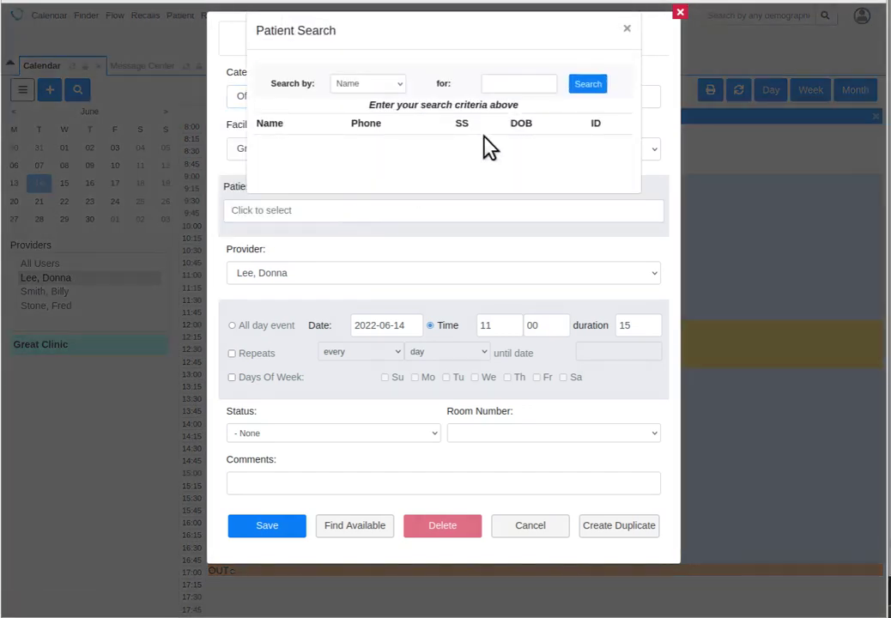
click(523, 84)
text(phil)
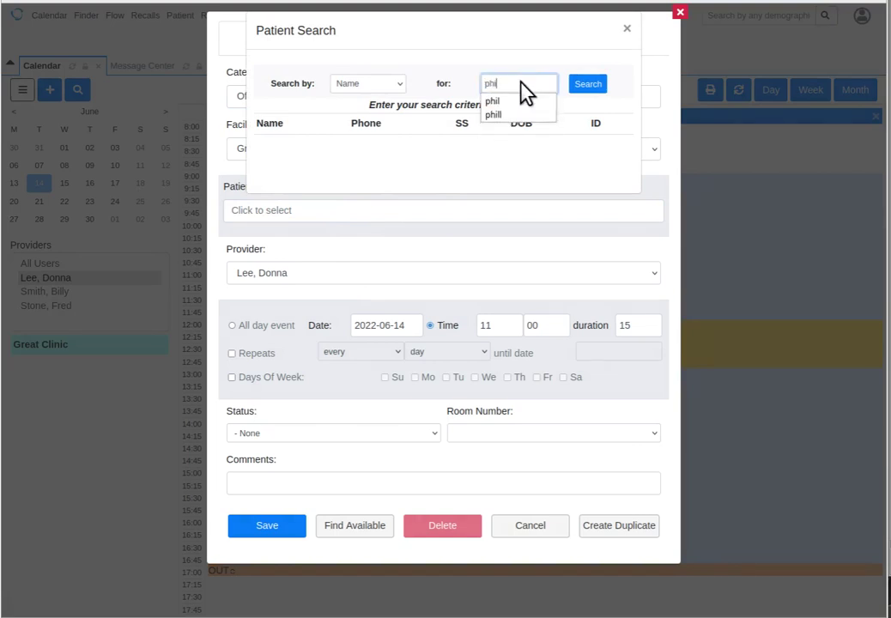
click(502, 102)
click(589, 85)
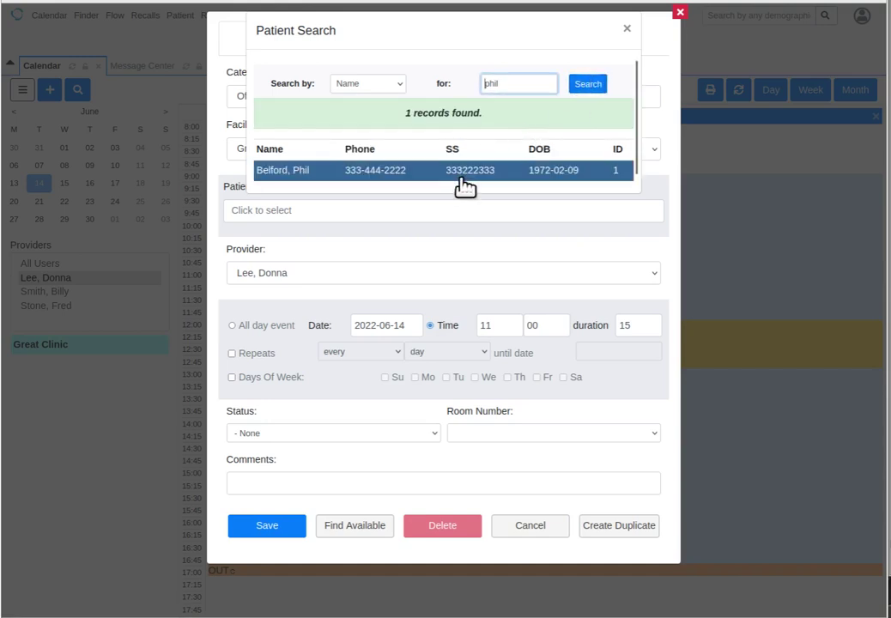
click(463, 173)
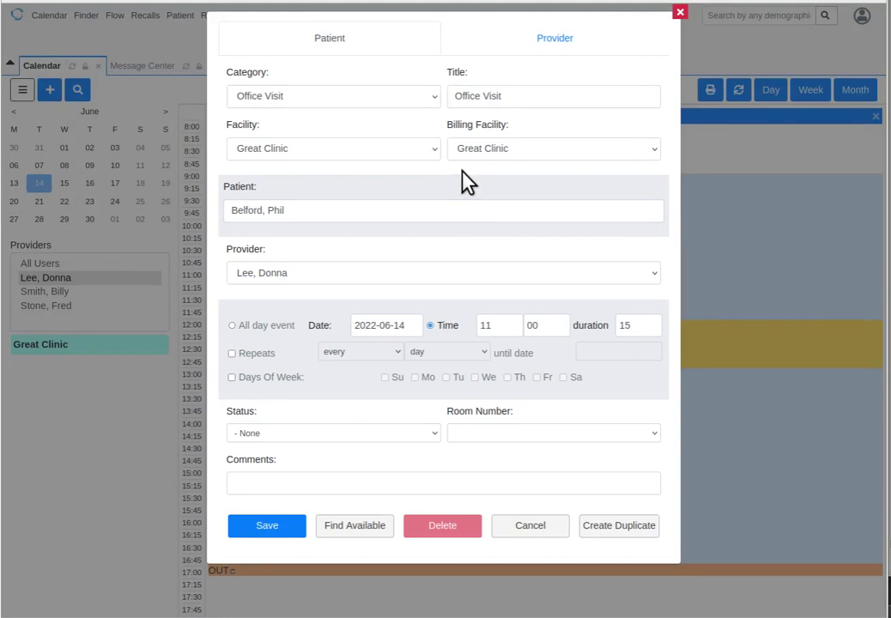
Step: Keep the current provider, 15-minute duration and unset status, add comment 'demo of workflow', and save
click(420, 276)
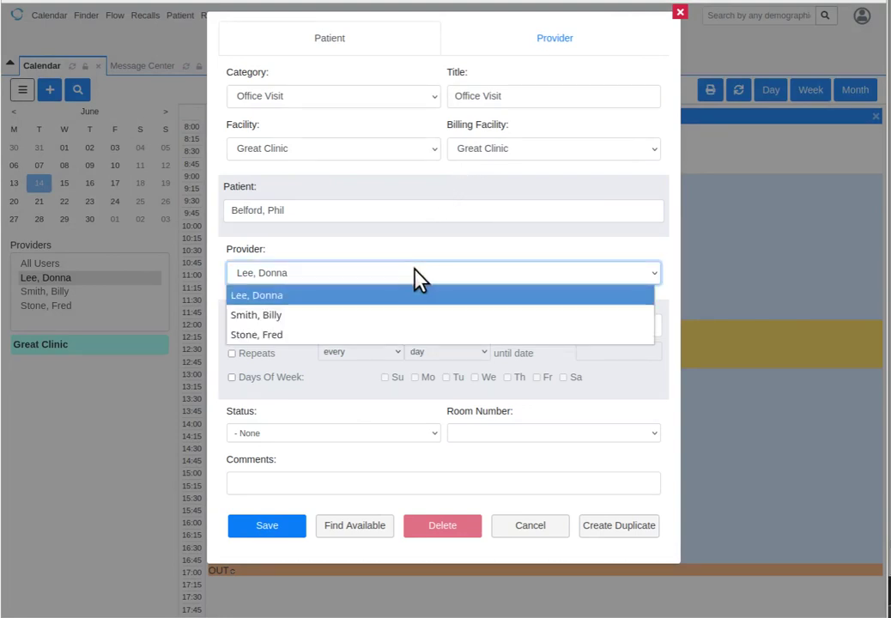
click(420, 277)
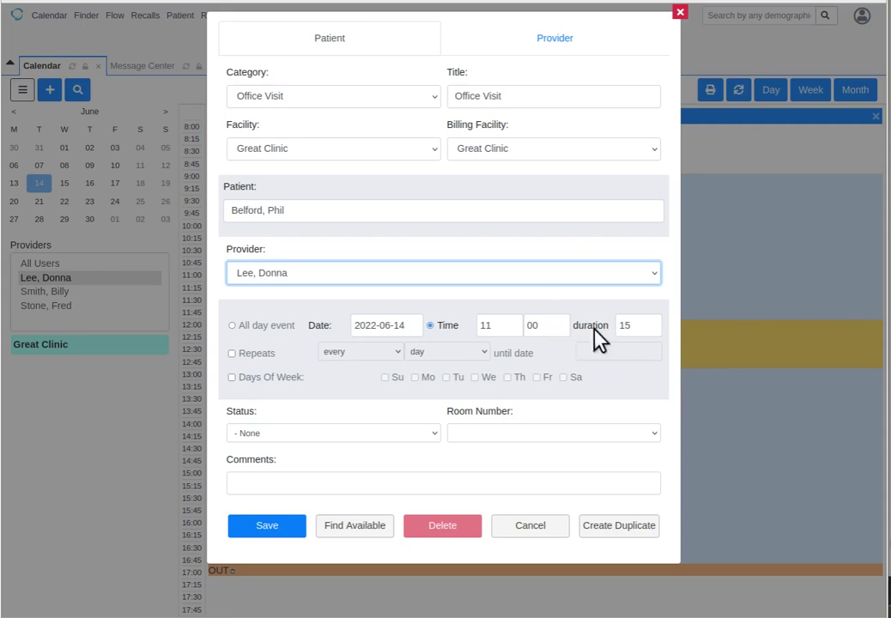
drag(641, 328, 604, 321)
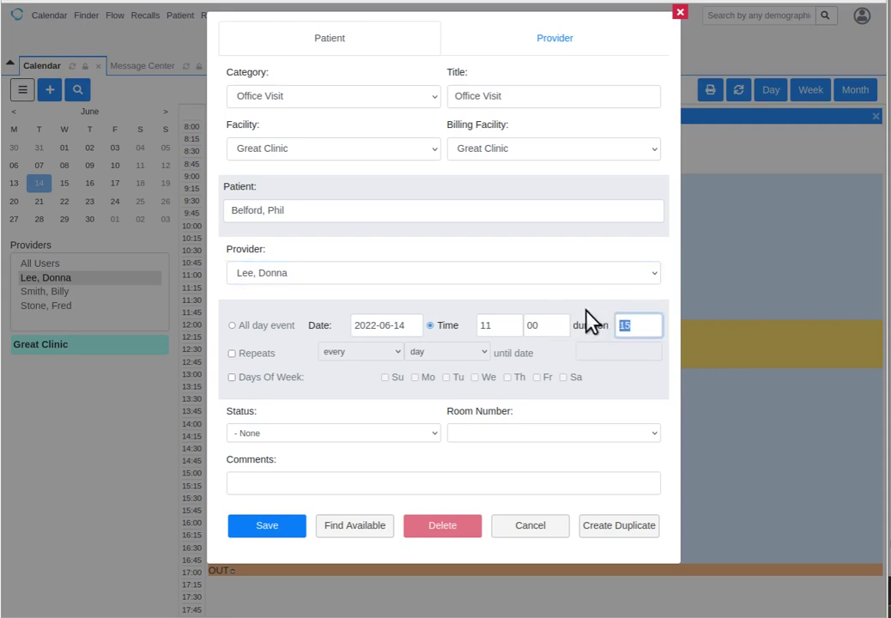
click(292, 436)
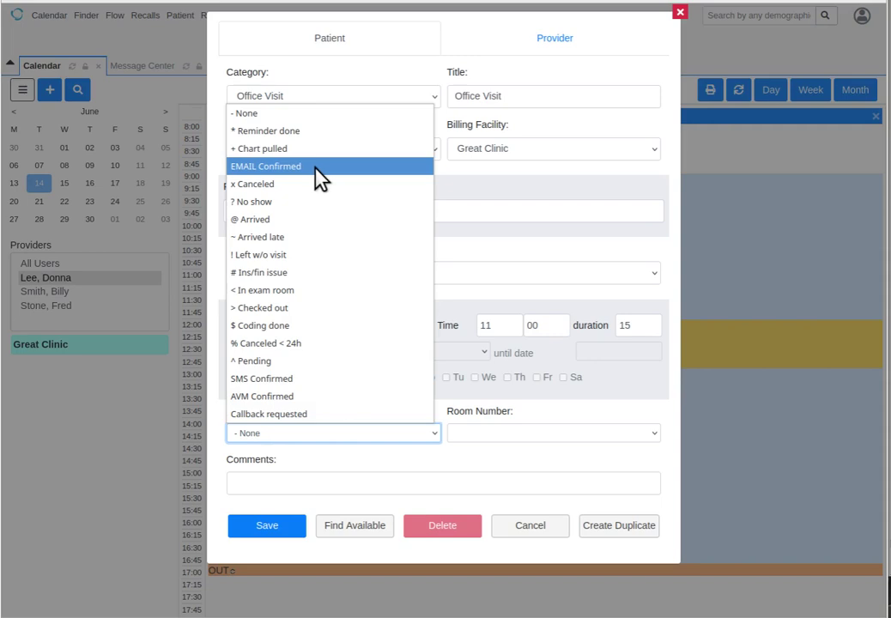
click(313, 113)
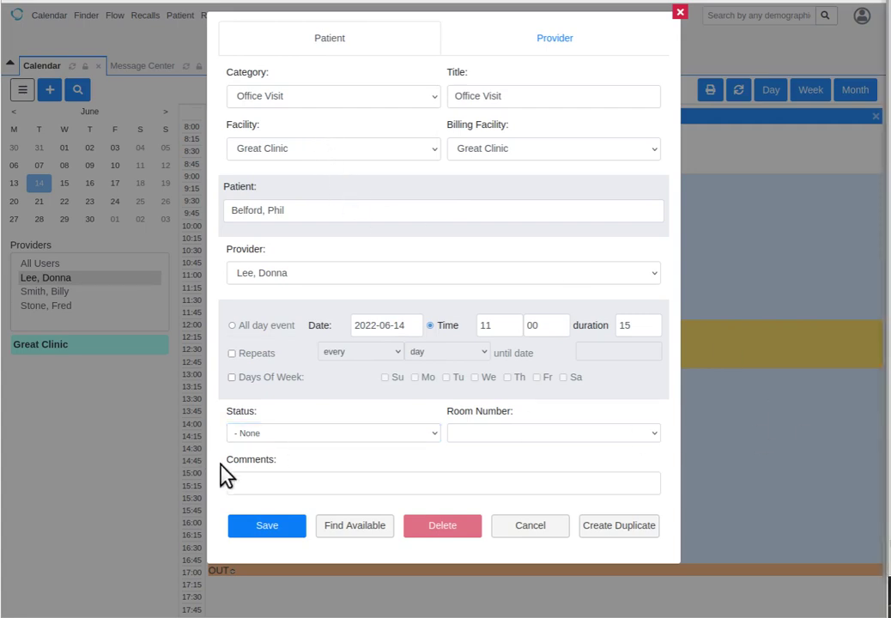
click(259, 477)
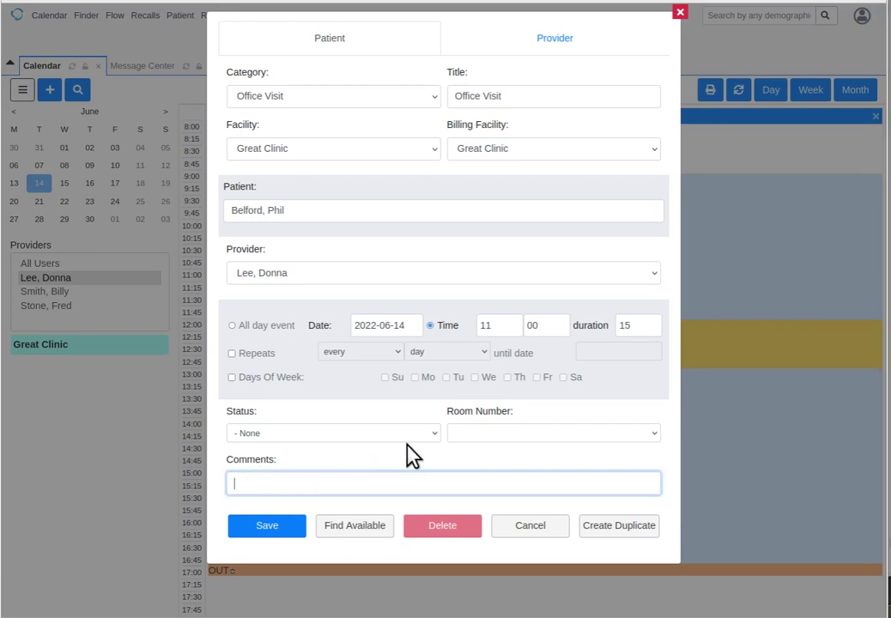
text(demo of workflow)
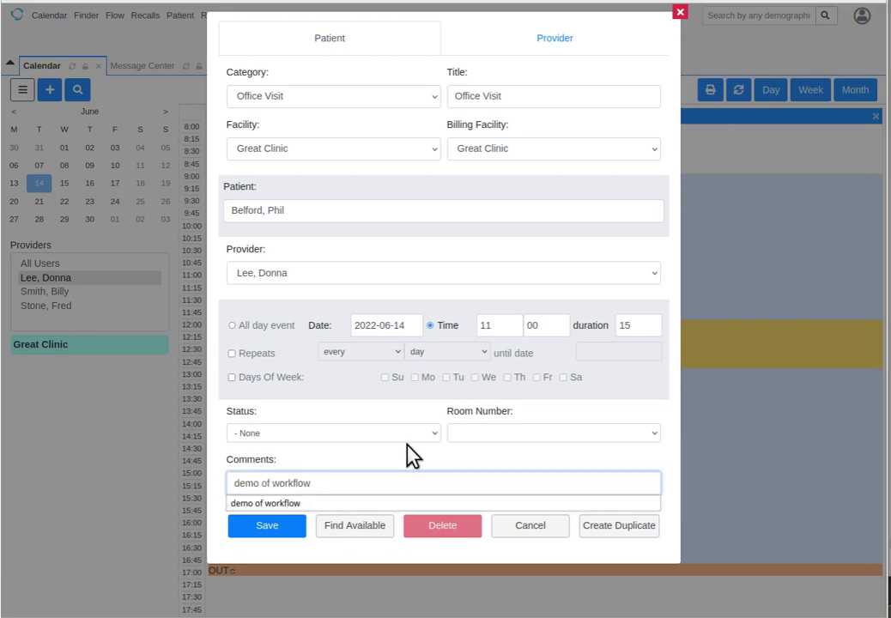
click(378, 504)
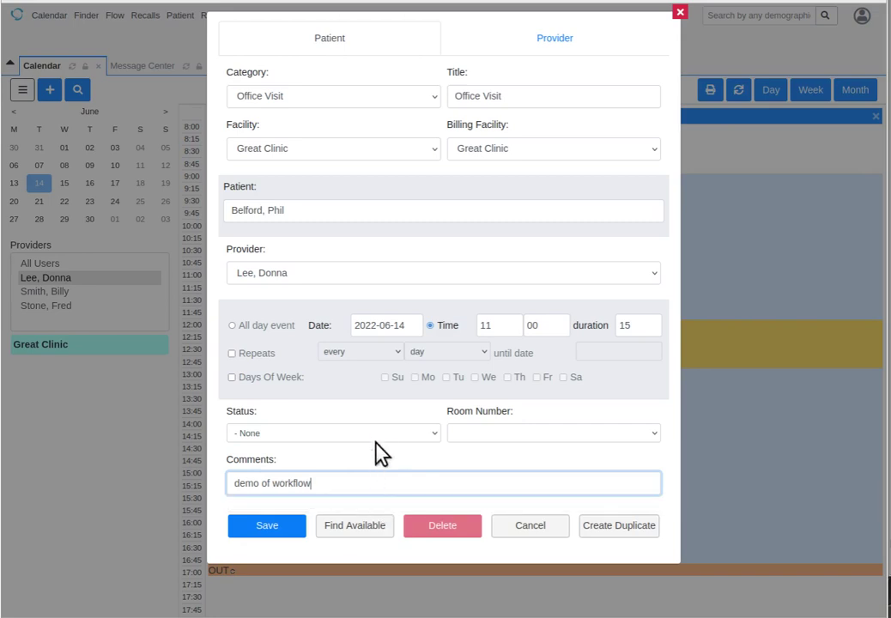
click(269, 526)
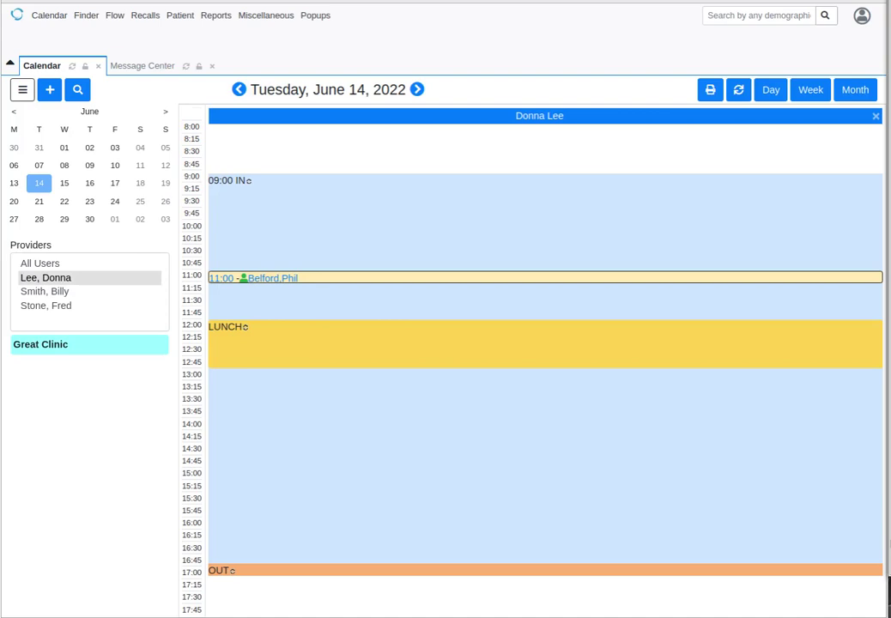
click(64, 277)
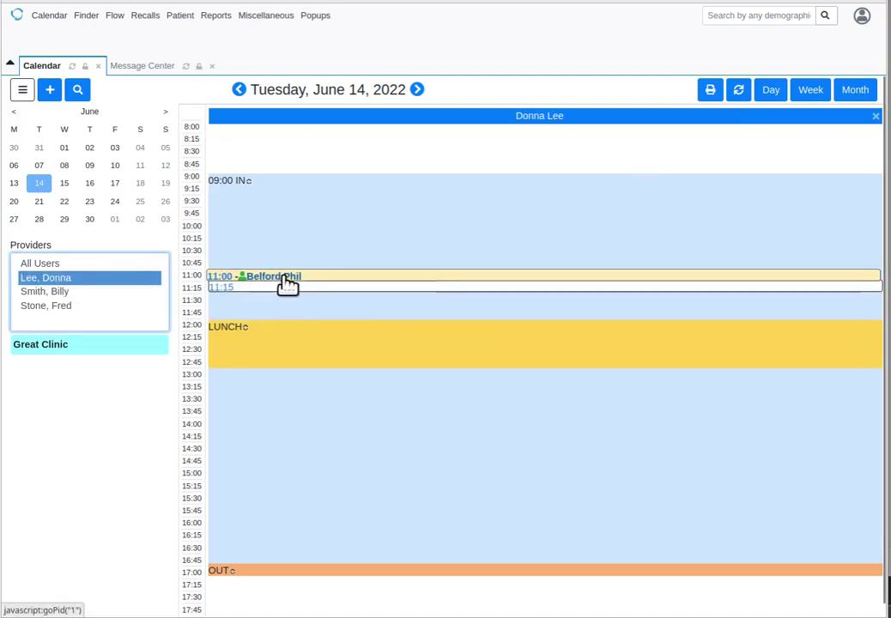
mouse_move(282, 278)
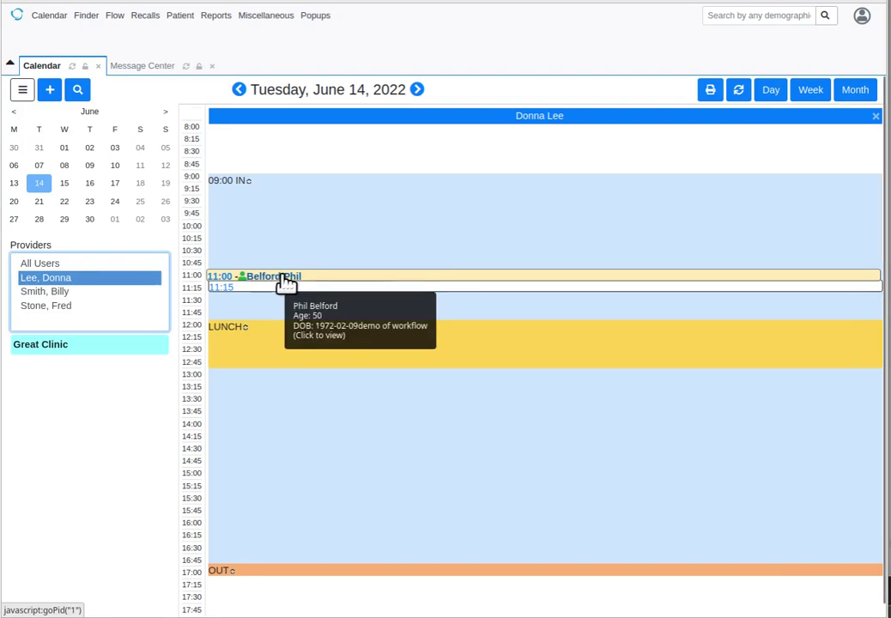
Step: Set the 11:00 appointment's status to '@ Arrived' and its room to 'Room 1', and save
click(219, 280)
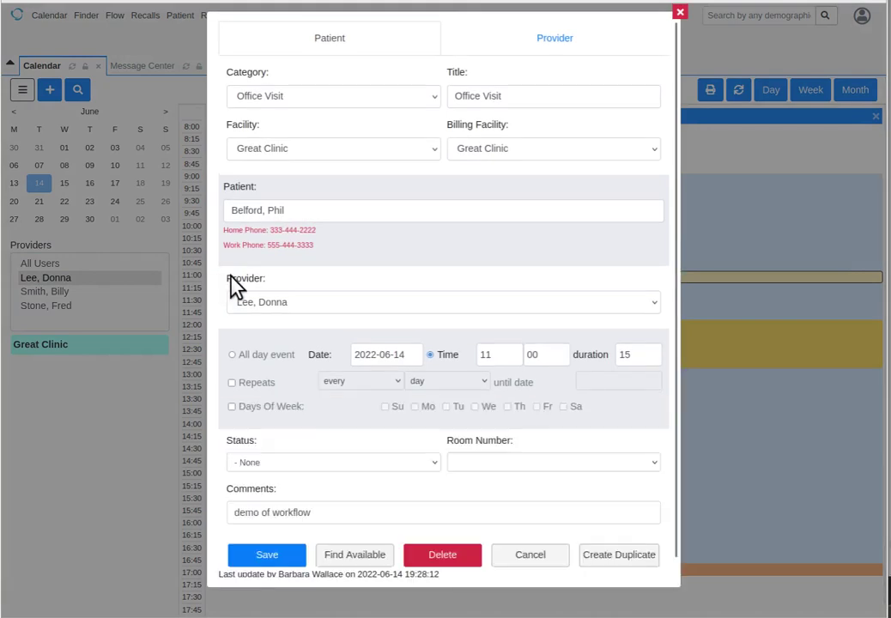
click(326, 464)
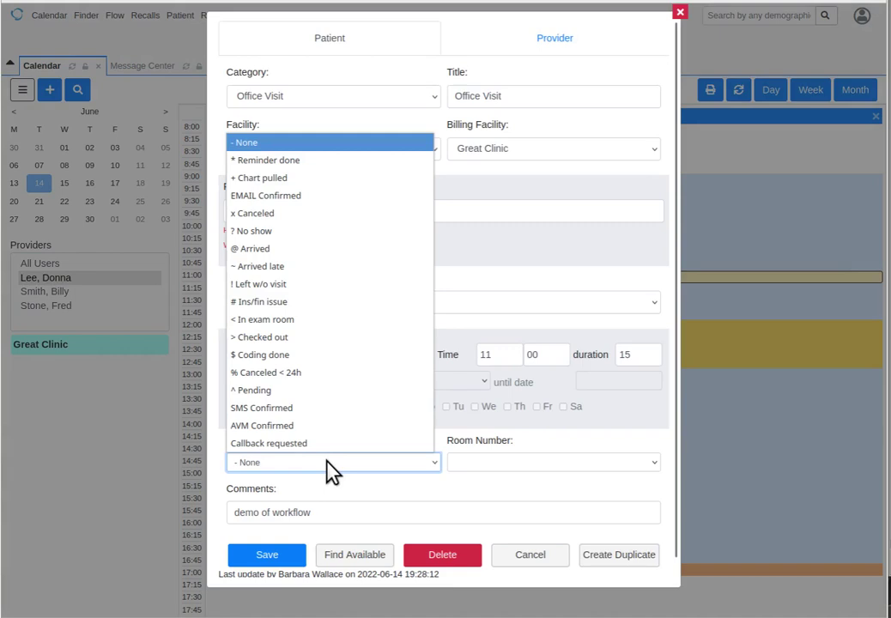
click(341, 250)
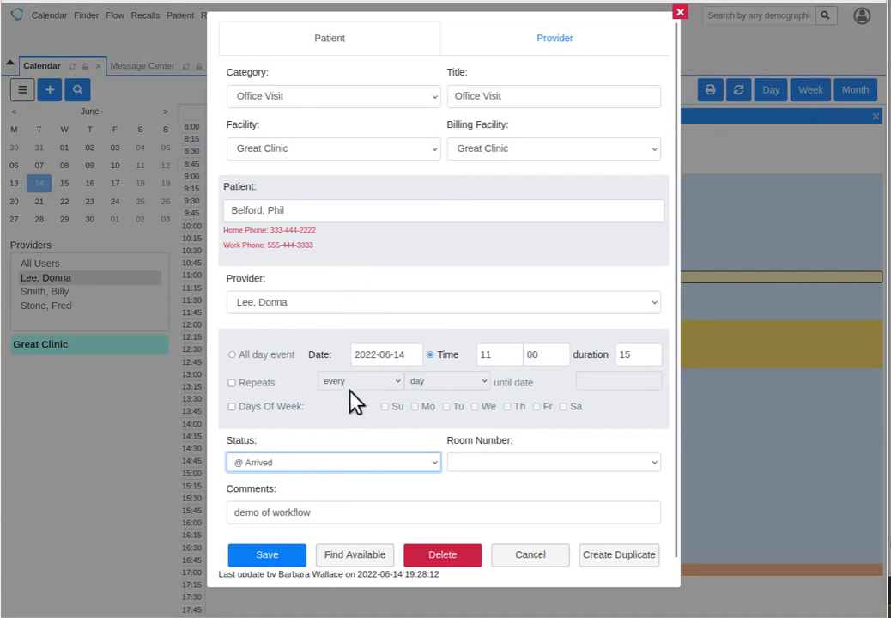
click(495, 461)
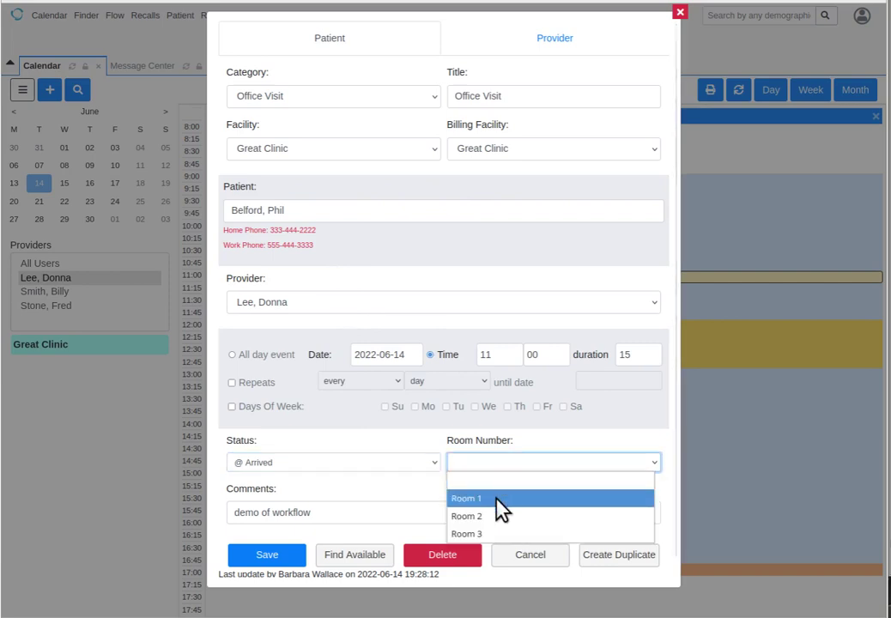
click(497, 499)
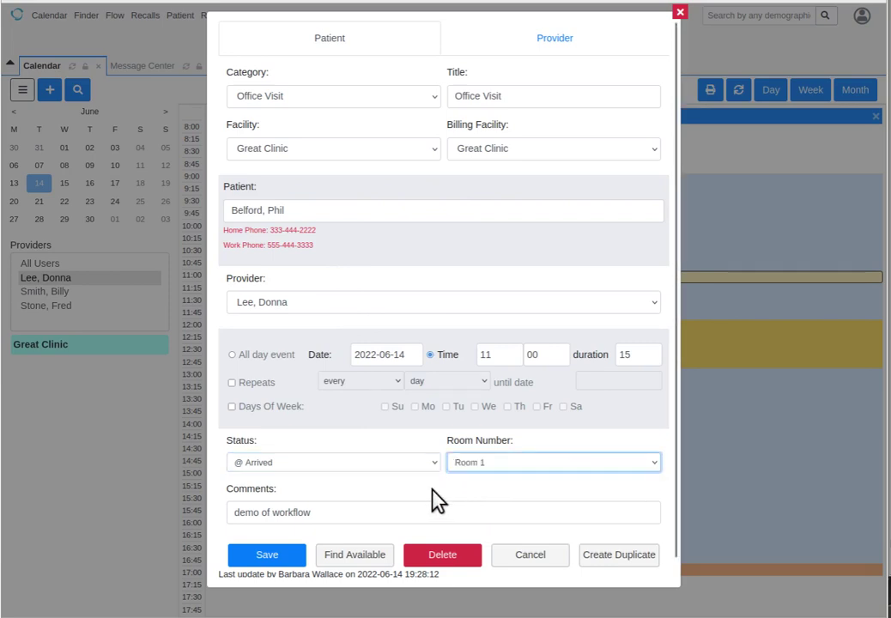
click(263, 558)
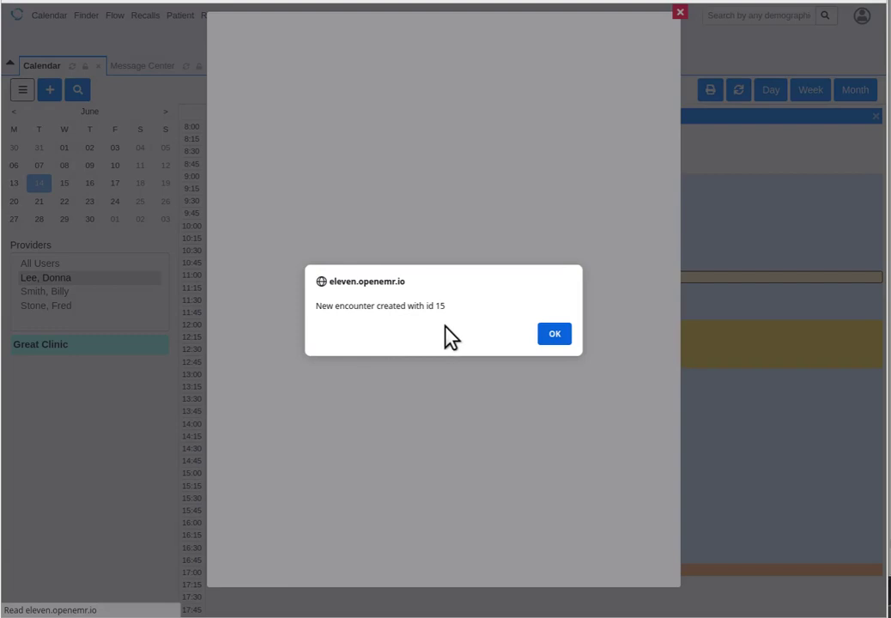
Step: Acknowledge the new encounter notice and show the Flow Board for All Providers
click(557, 335)
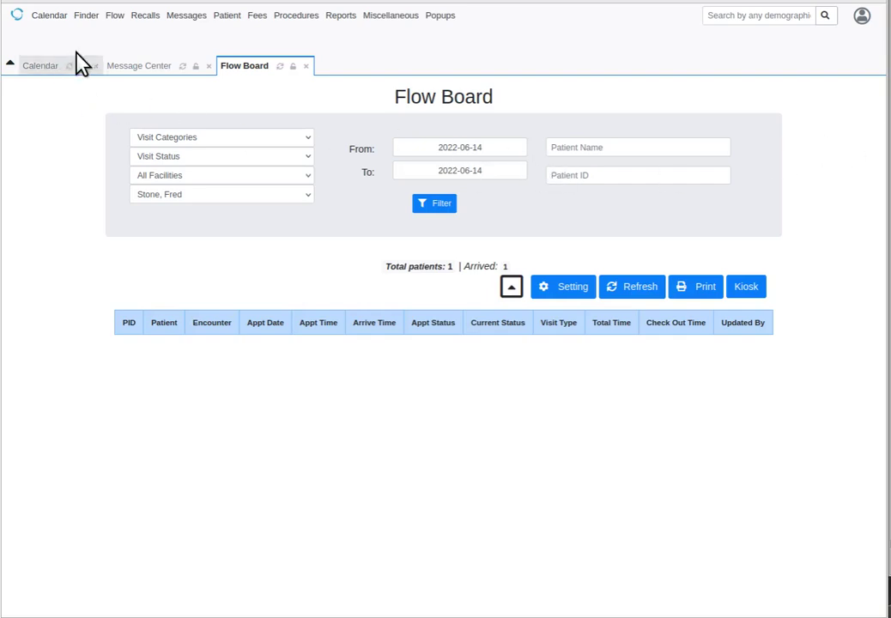
click(116, 18)
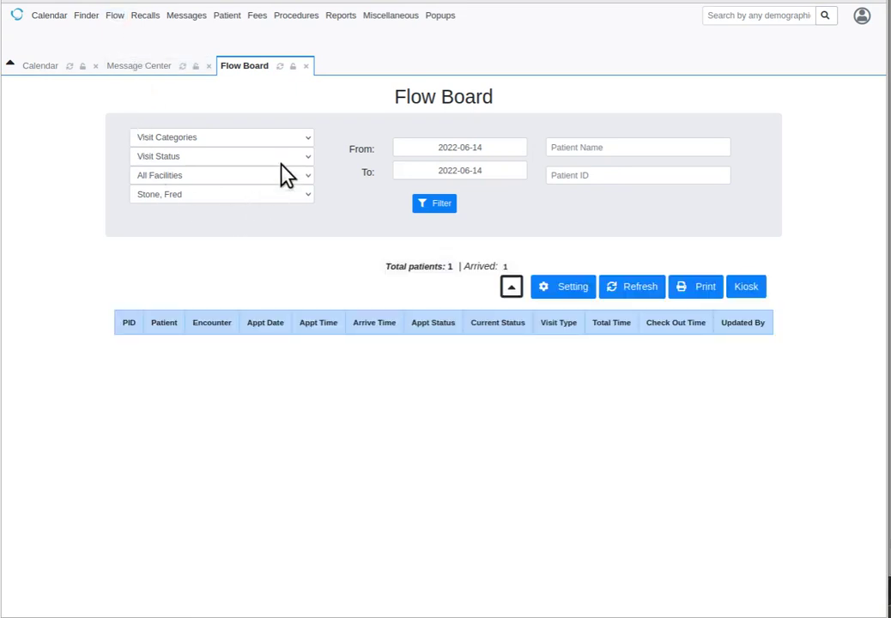
click(171, 204)
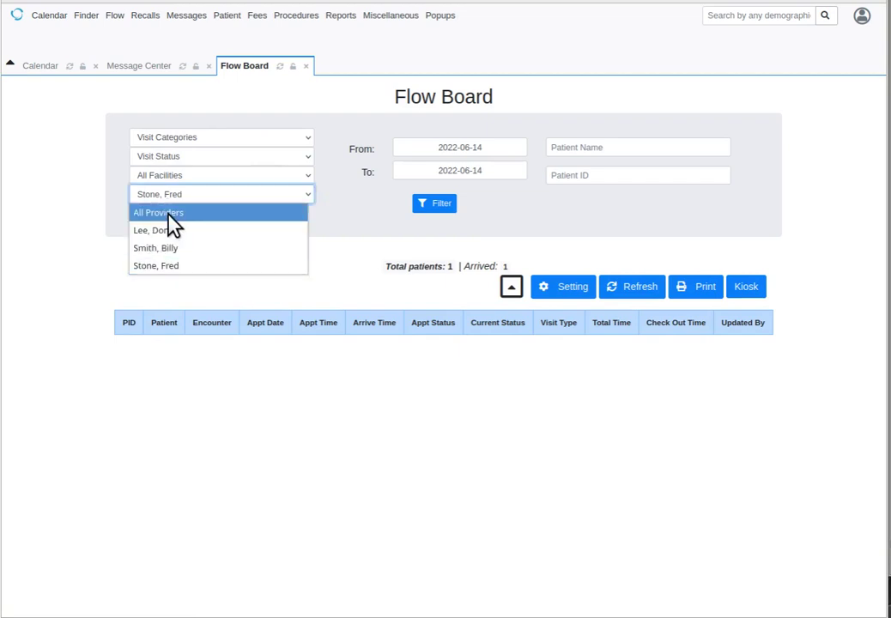
click(169, 216)
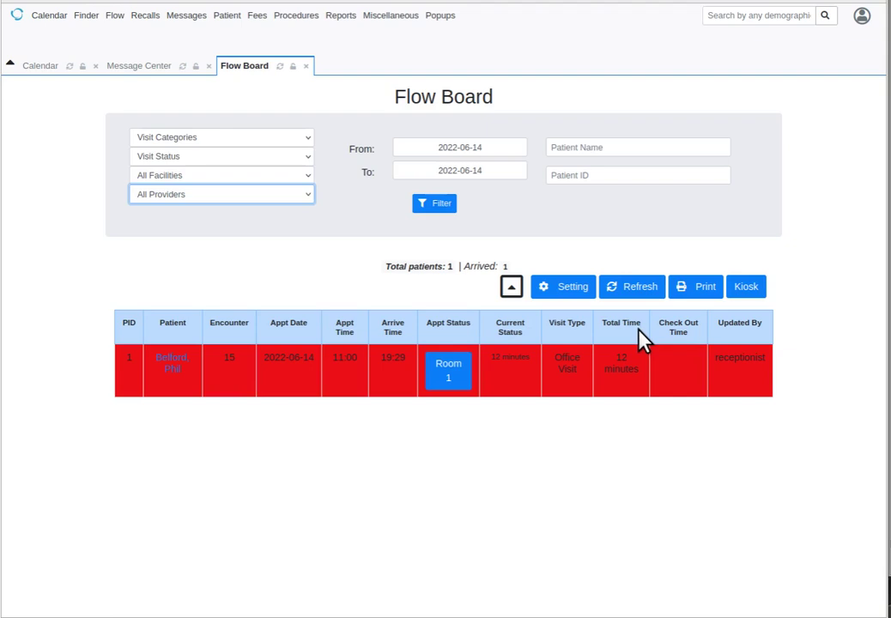
Step: Open the patient's 2022-06-14 encounter from the Flow Board and bring up the Clinical forms
click(172, 363)
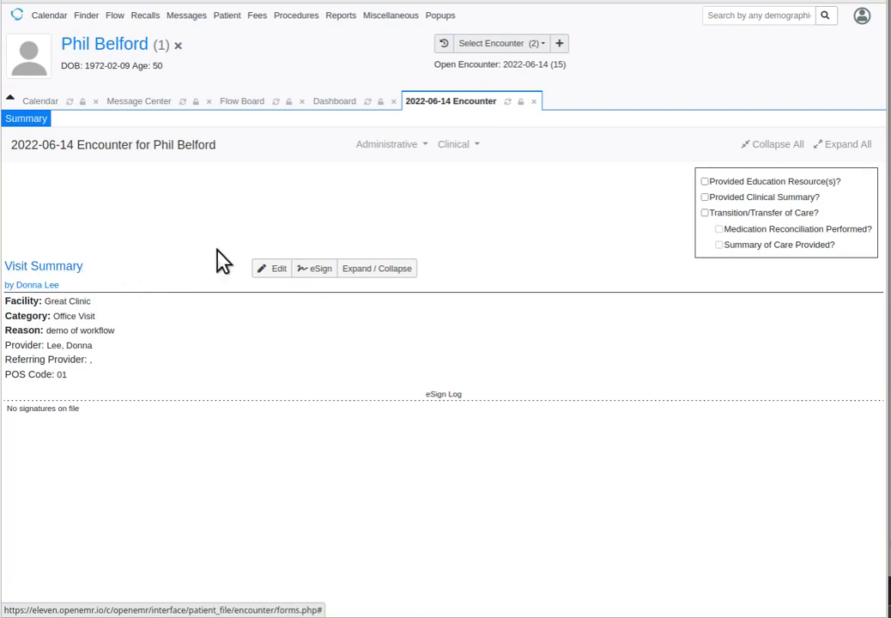
click(475, 146)
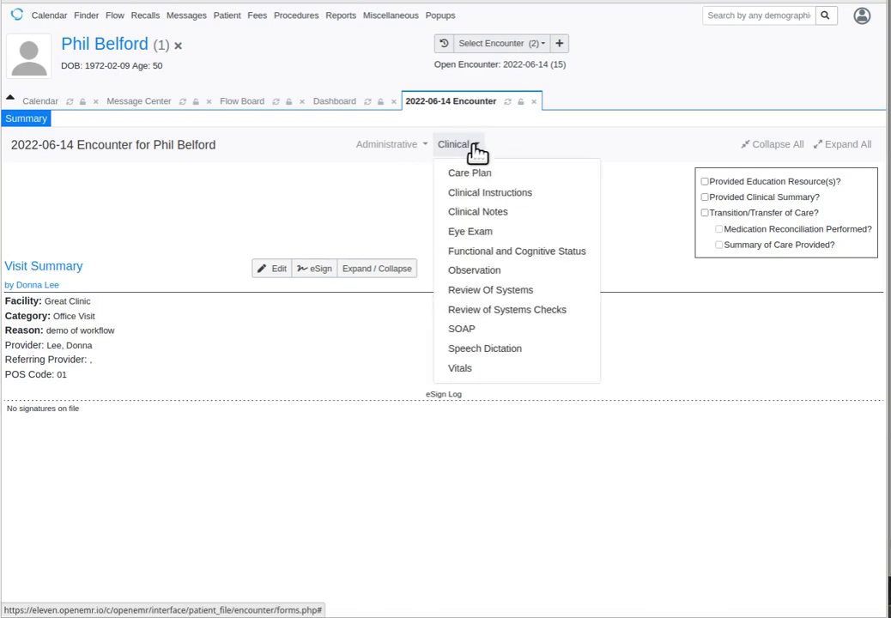
Step: Add a SOAP note with Subjective 's', Objective 'o', Assessment 'a', Plan 'p', and save it
click(506, 339)
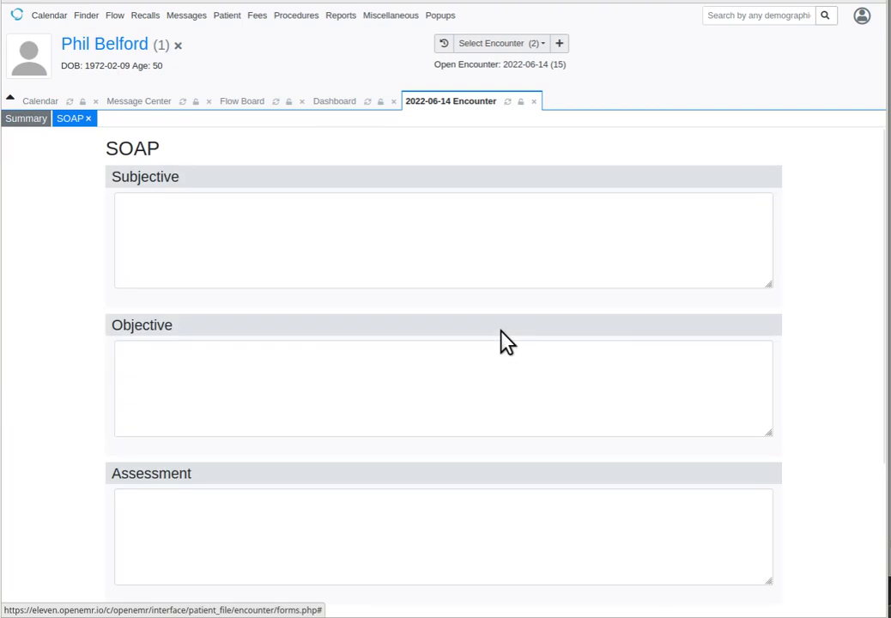
click(413, 225)
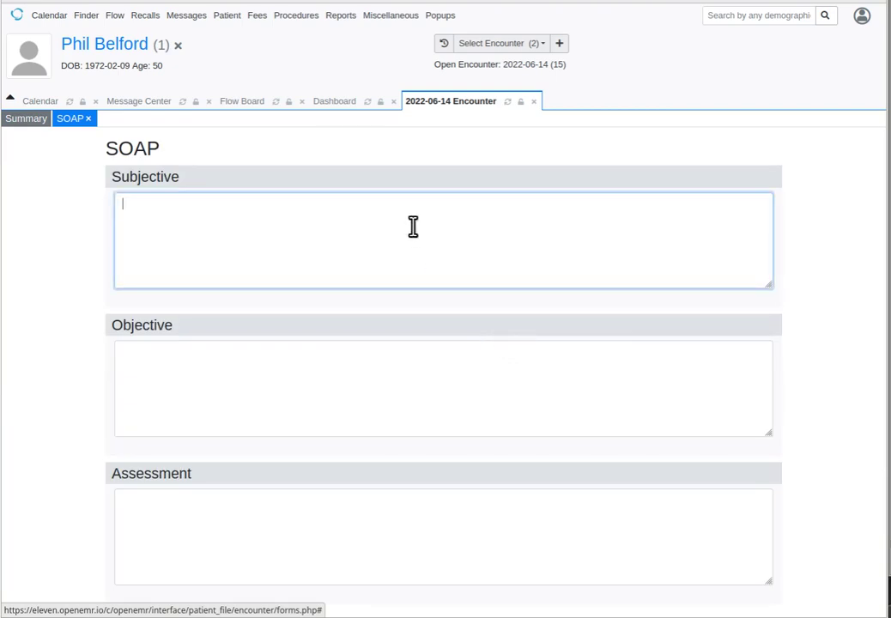
text(s)
click(376, 361)
text(o)
click(350, 511)
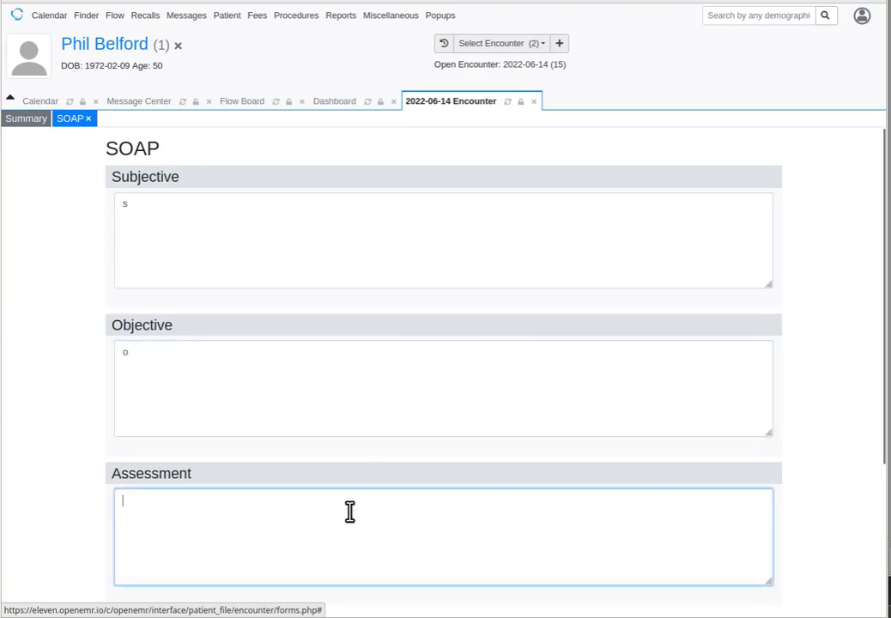
text(a)
scroll(369, 352, down, 2)
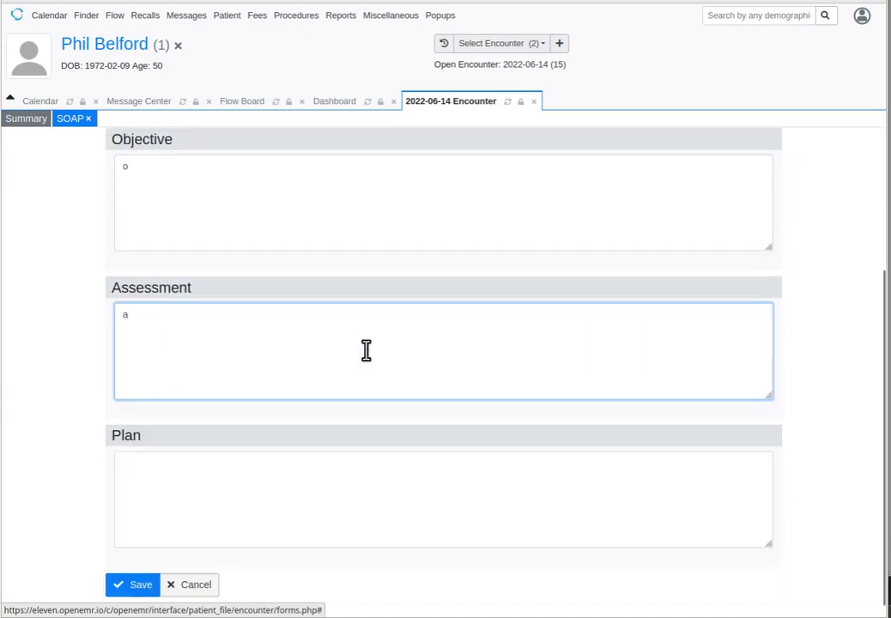
click(384, 476)
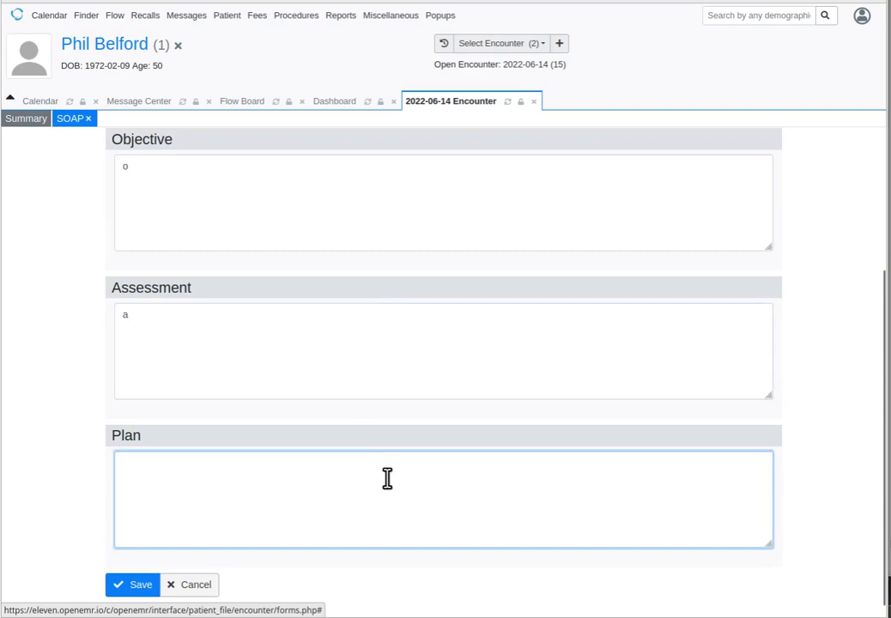
text(p)
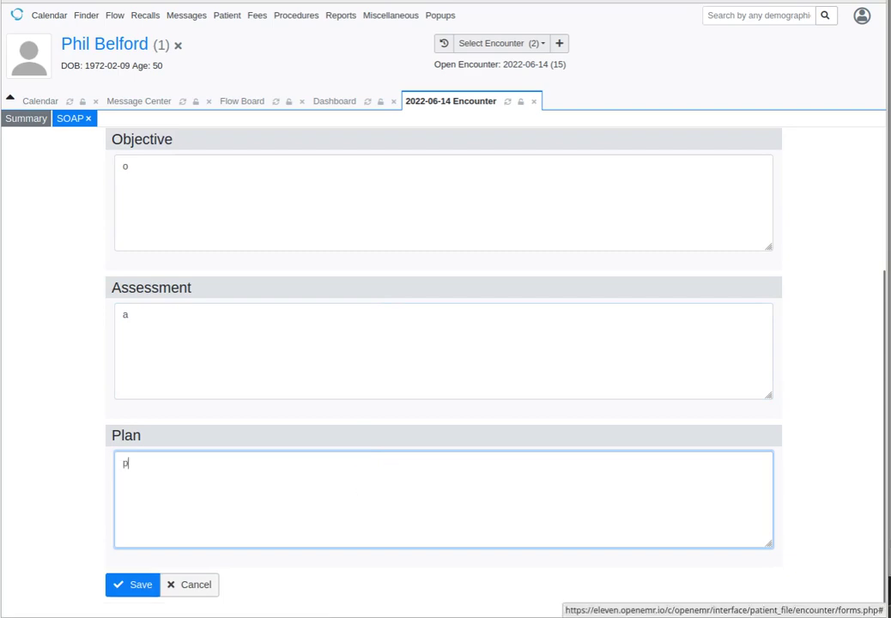
click(133, 587)
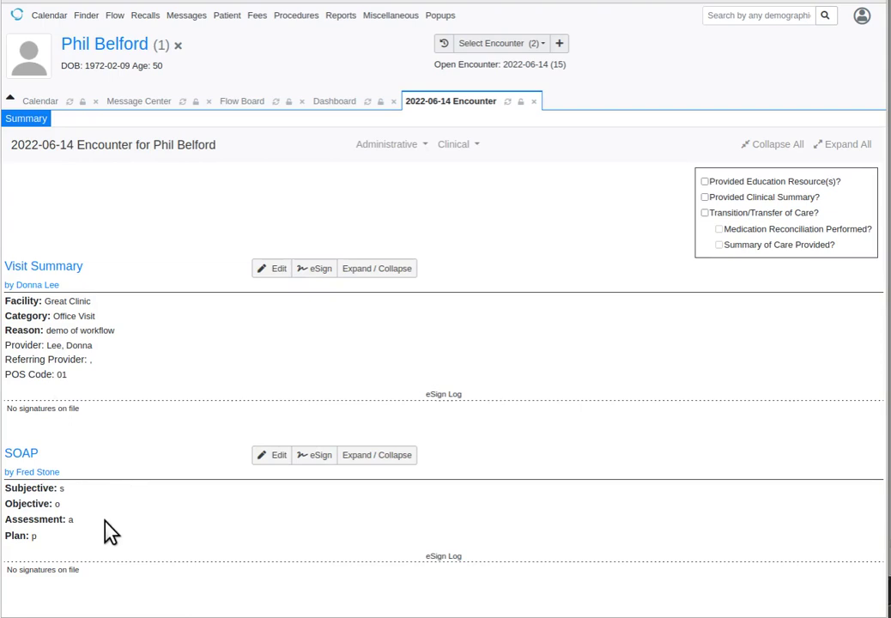
Step: On the Flow Board, change the visit status to '+ Chart pulled' with exam room 'Room 2'
click(238, 110)
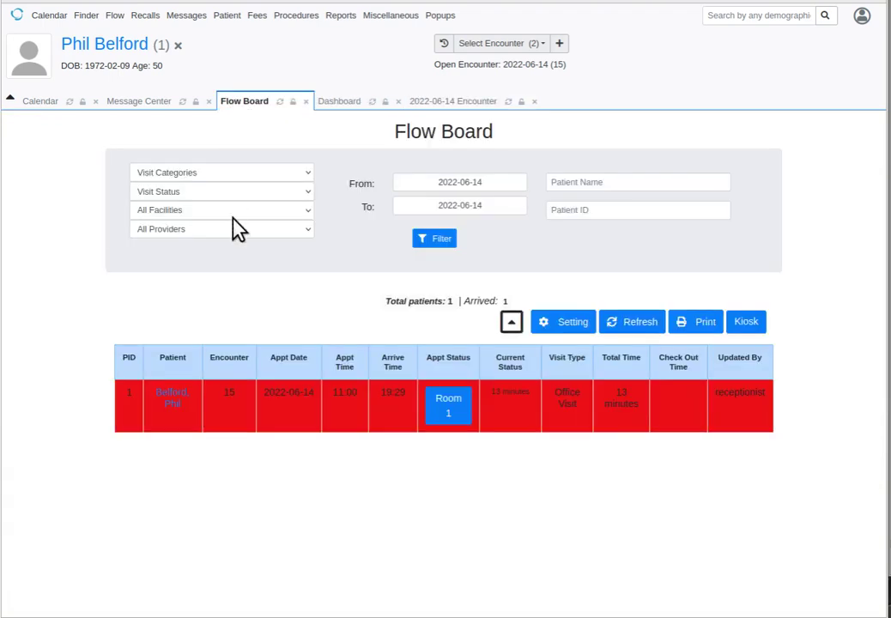
click(449, 404)
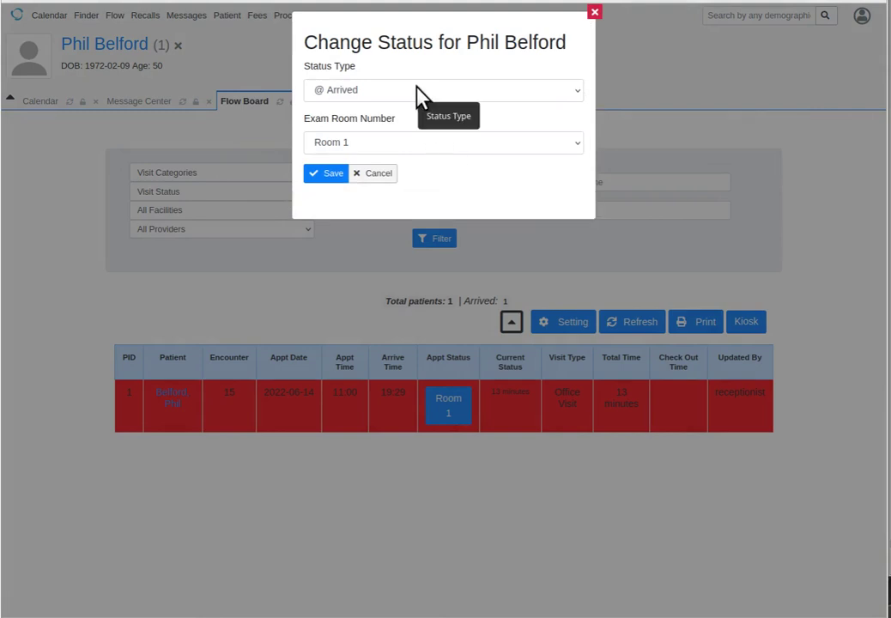
click(421, 92)
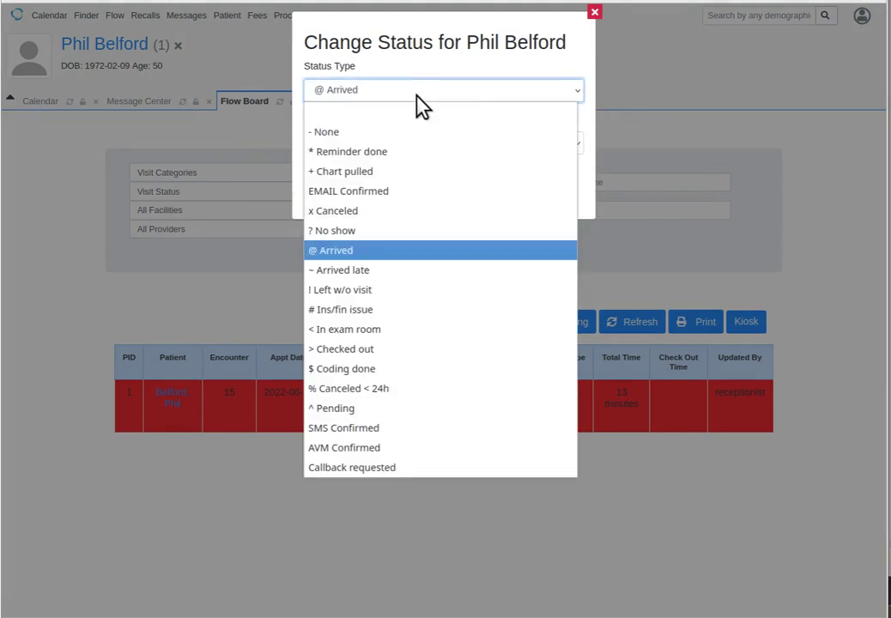
click(417, 171)
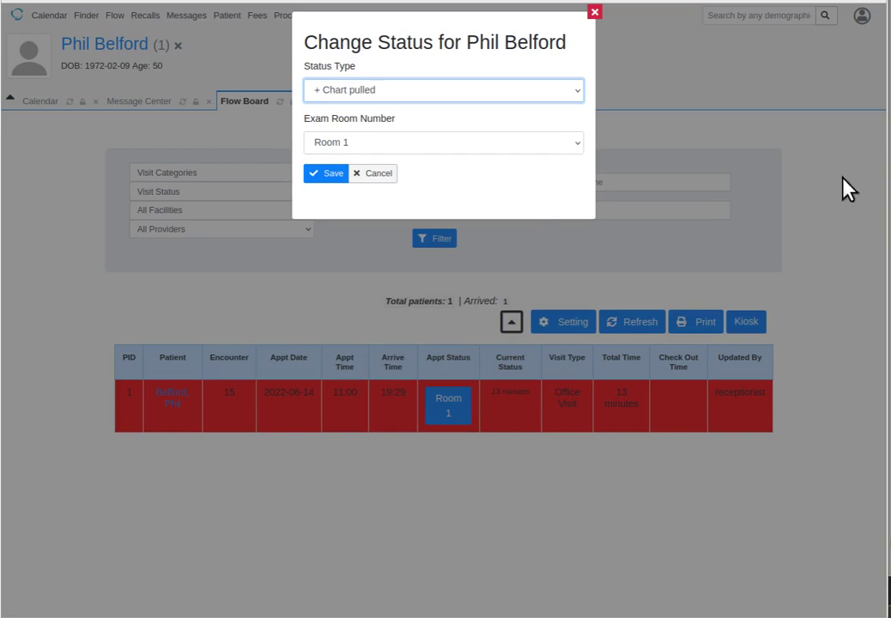
click(488, 149)
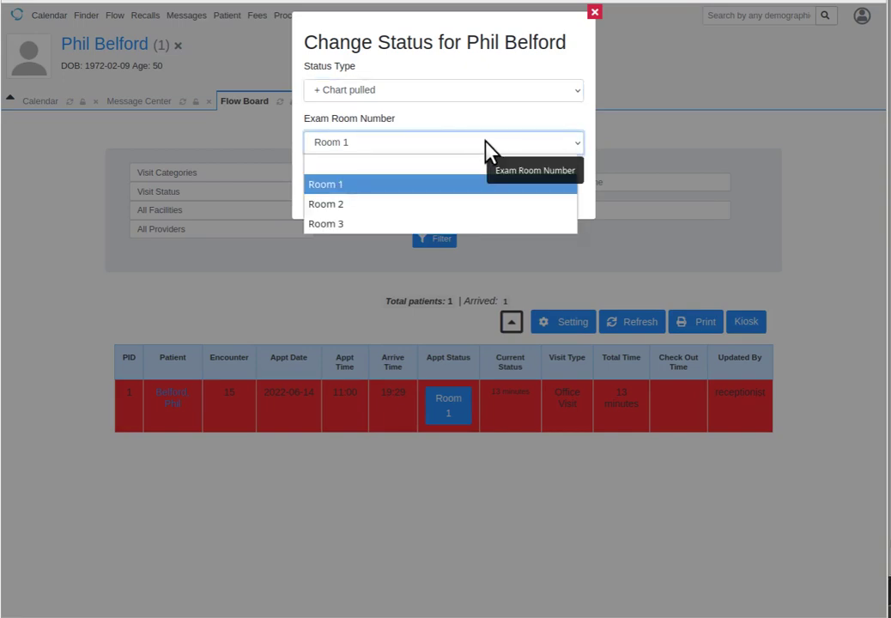
click(485, 202)
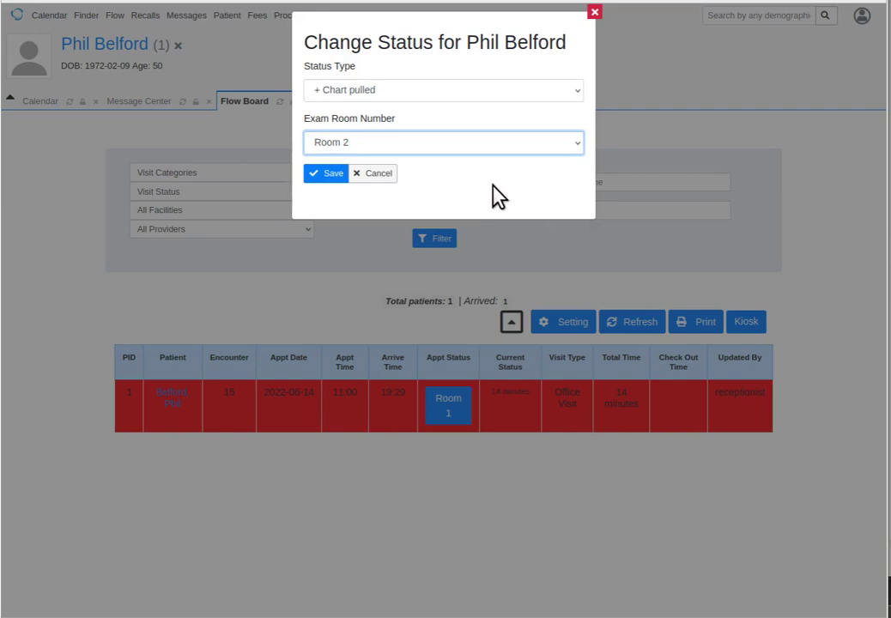
click(315, 175)
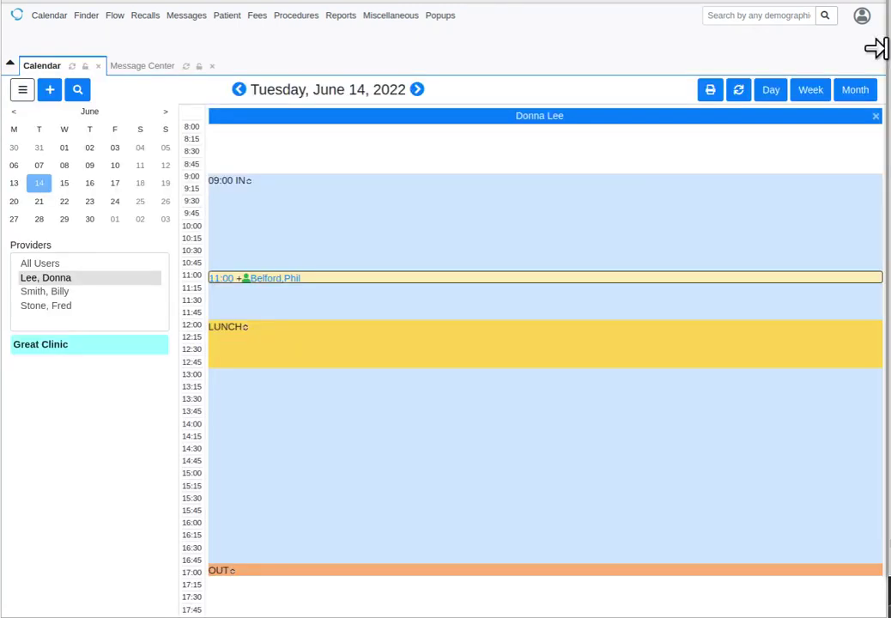
Step: Open and dismiss the user account menu on the June 14 day calendar
click(864, 21)
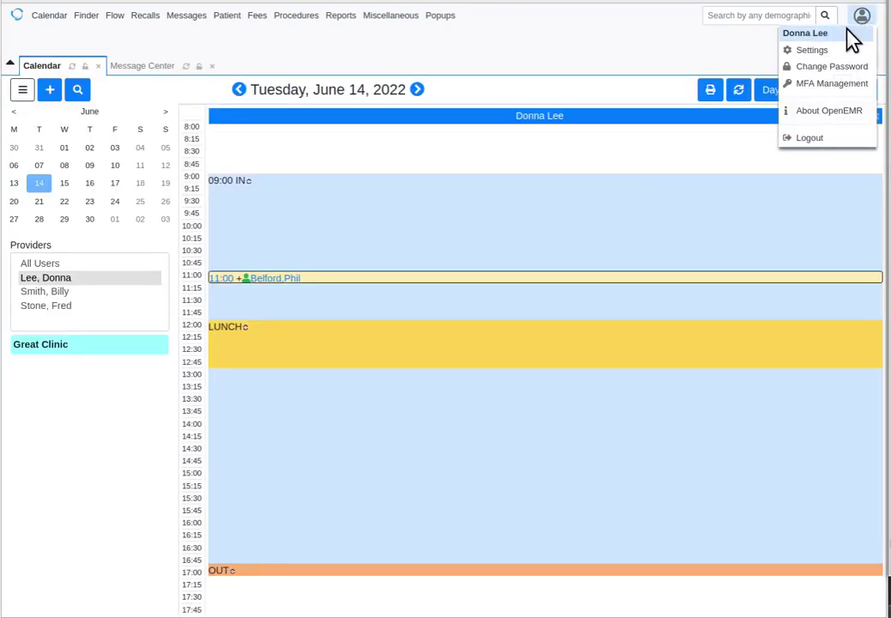
click(734, 73)
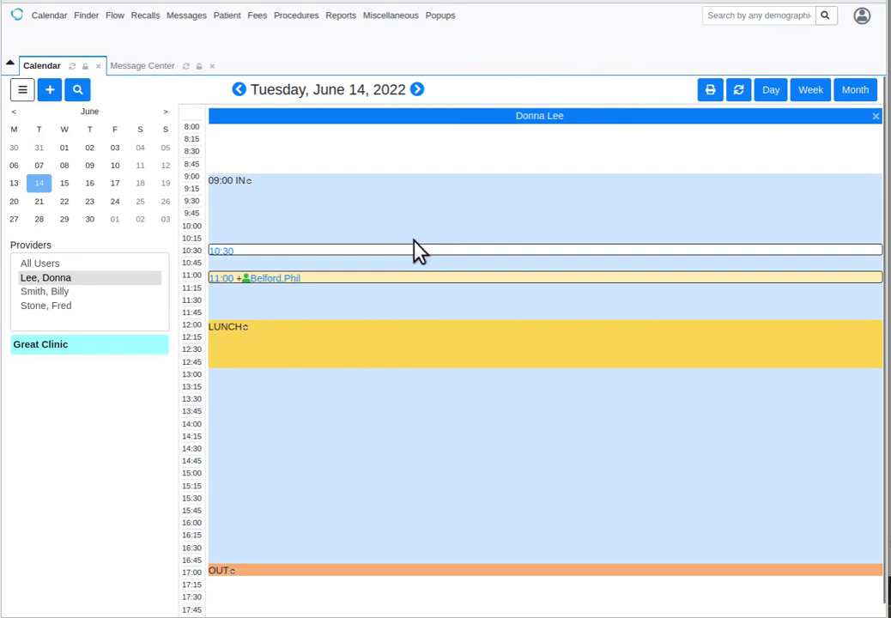
Step: Dismiss the Clinical Reminders alert and reopen the 2022-06-14 Office Visit encounter
click(293, 277)
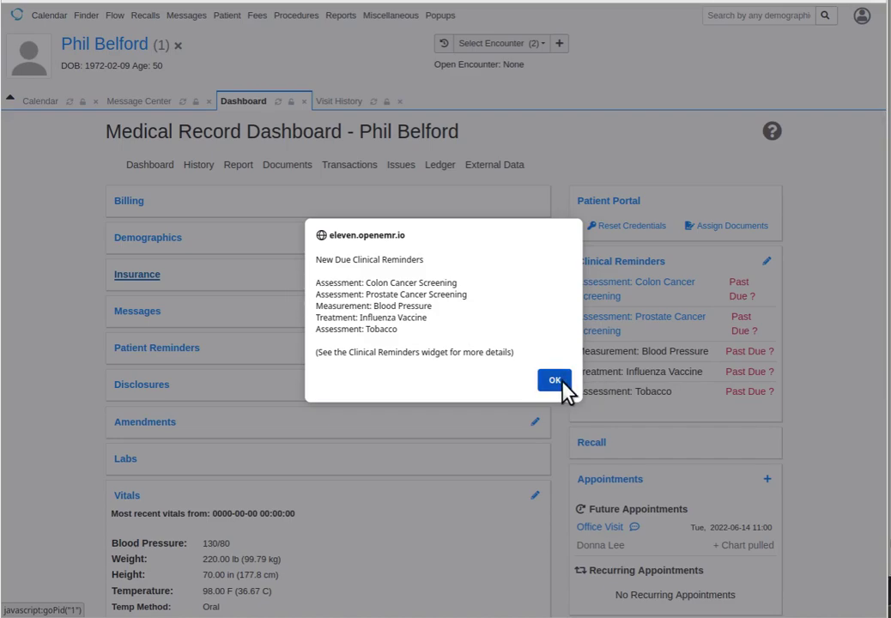
click(564, 383)
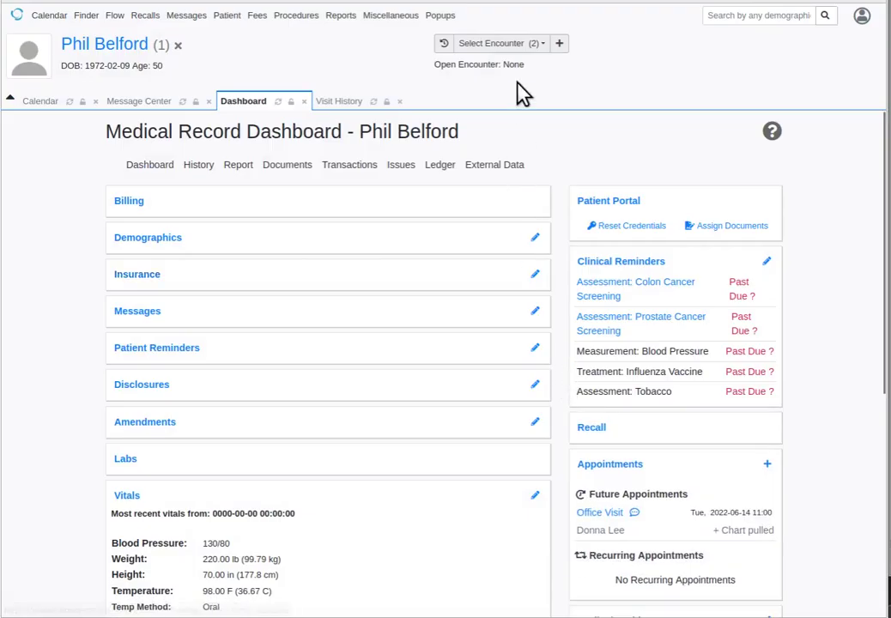
click(545, 47)
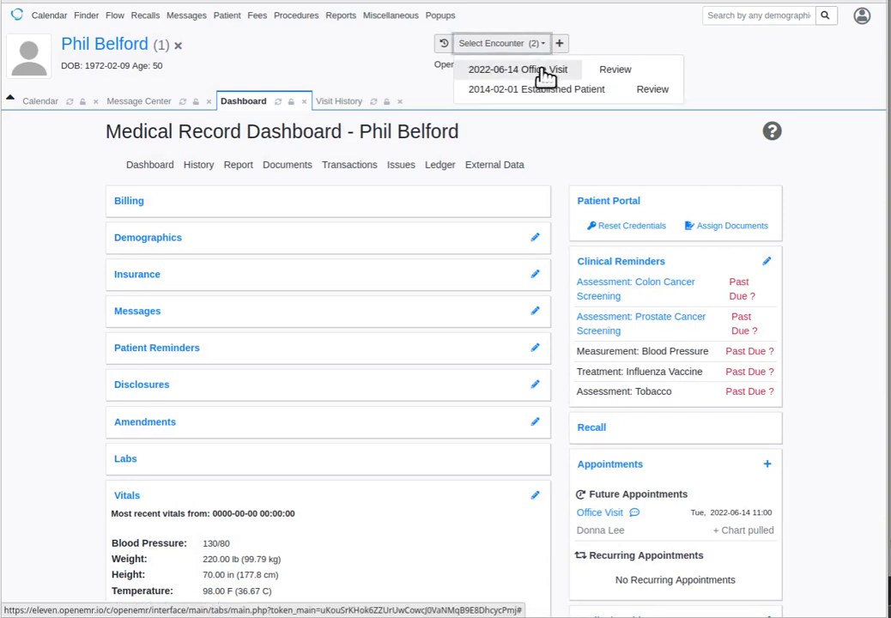
click(544, 73)
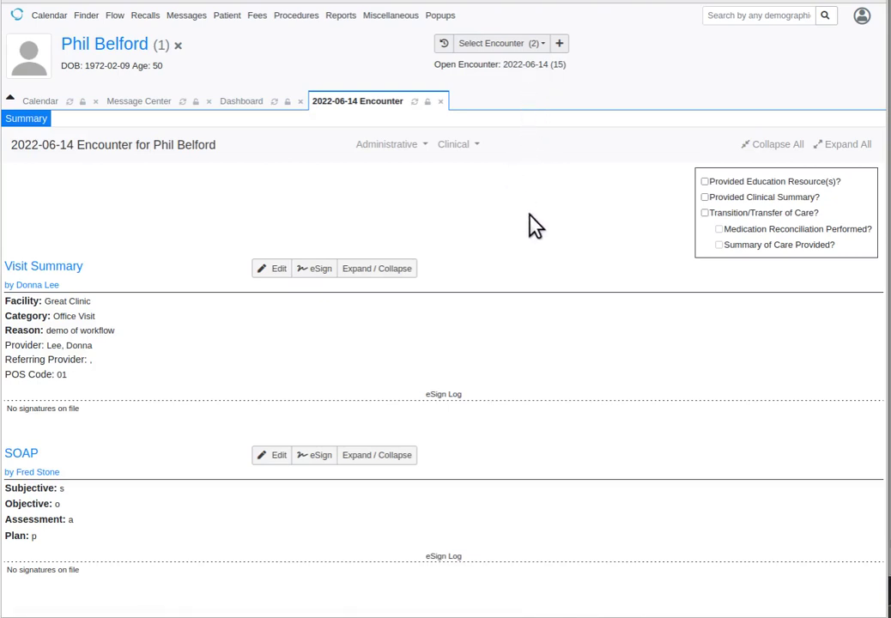
Step: Open the Fee Sheet from the encounter's Administrative forms menu
click(475, 145)
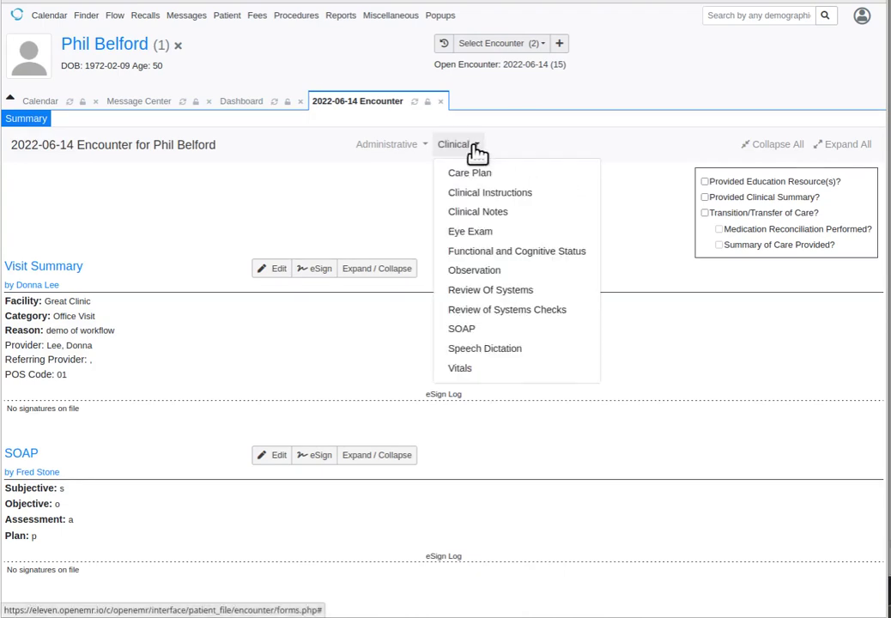
click(543, 153)
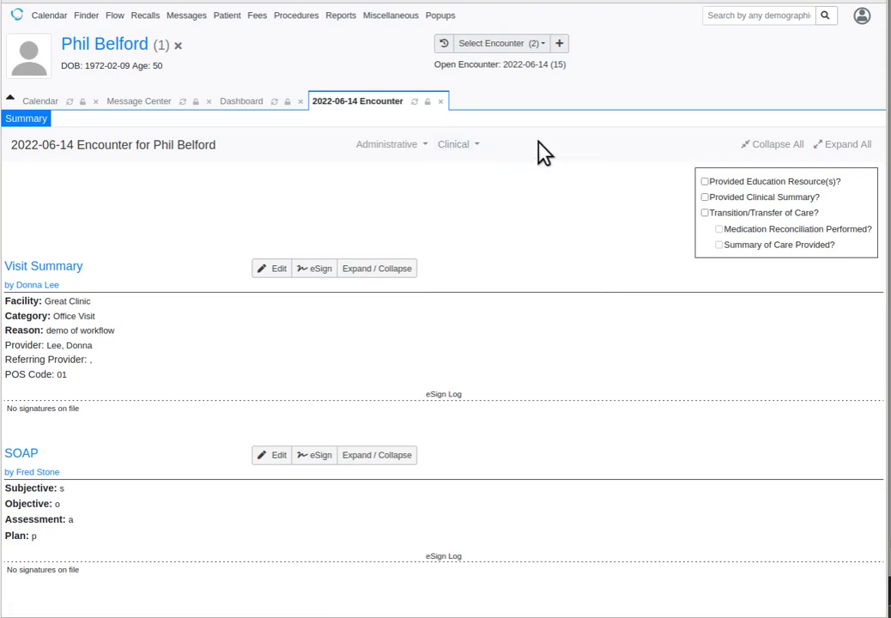
click(408, 151)
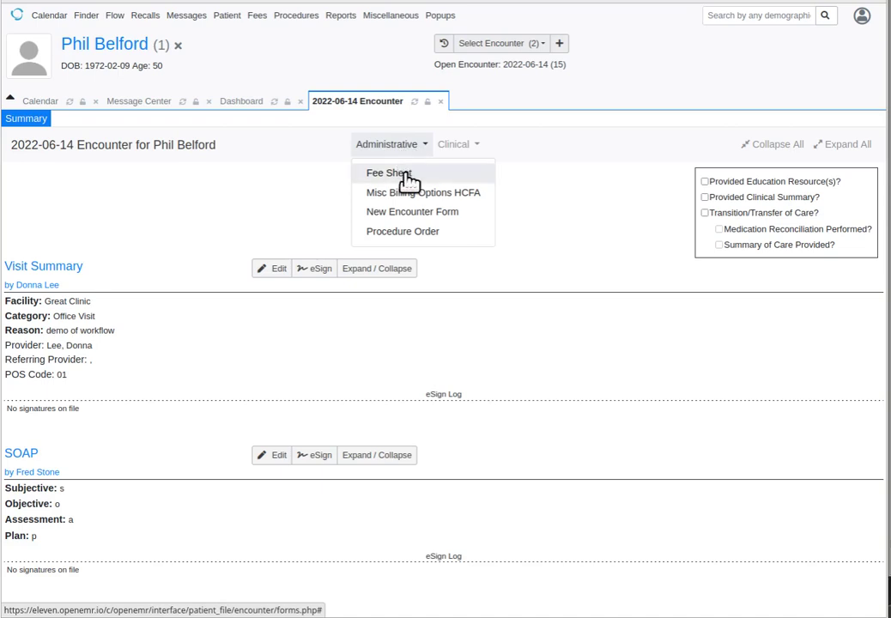
click(405, 175)
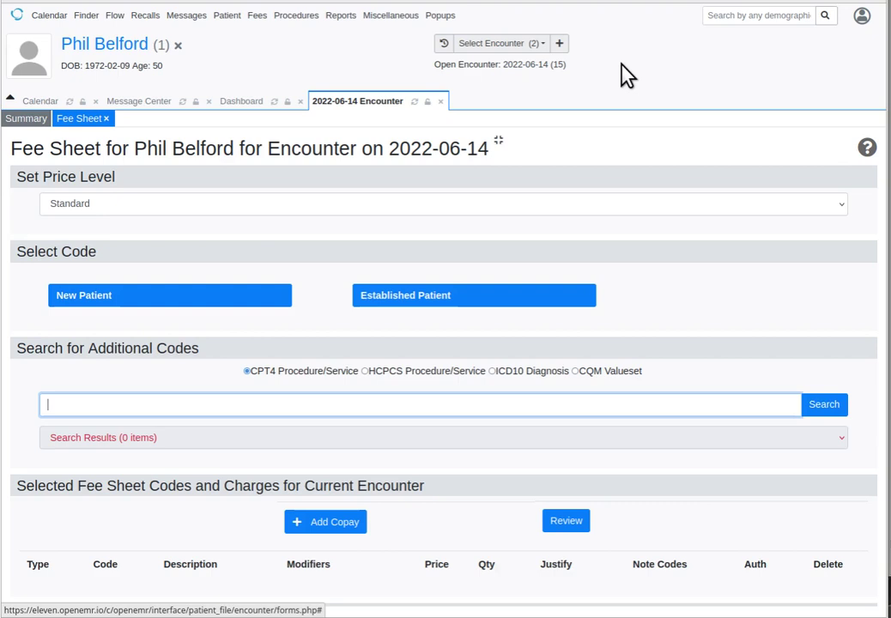
Step: Add CPT4 99215 as a Comprehensive Established Patient visit at Standard price level
click(551, 206)
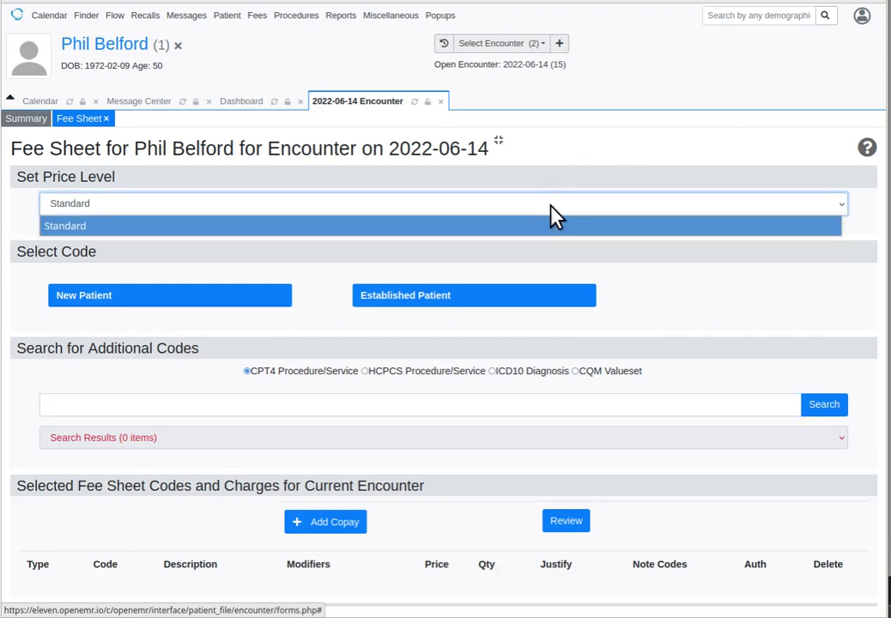
click(551, 206)
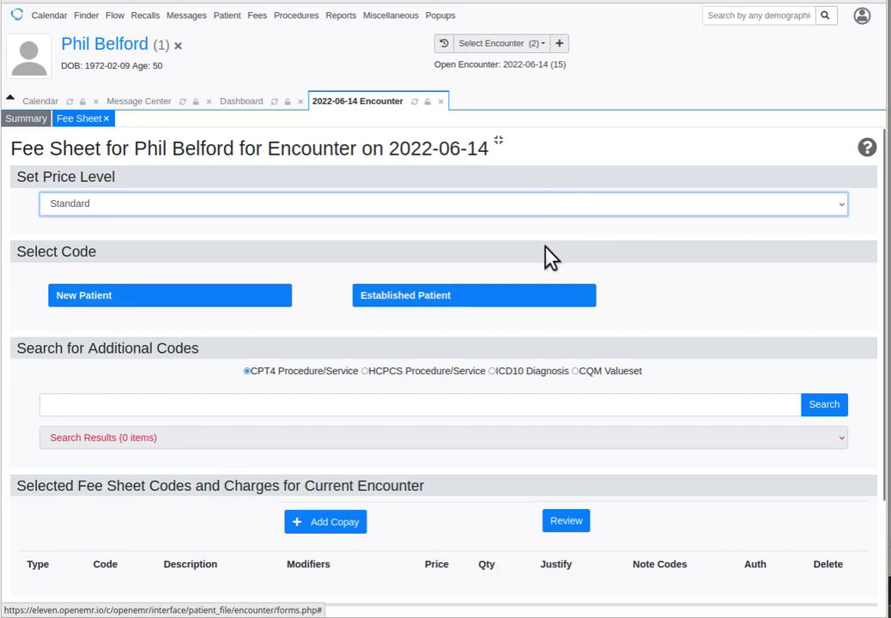
click(484, 302)
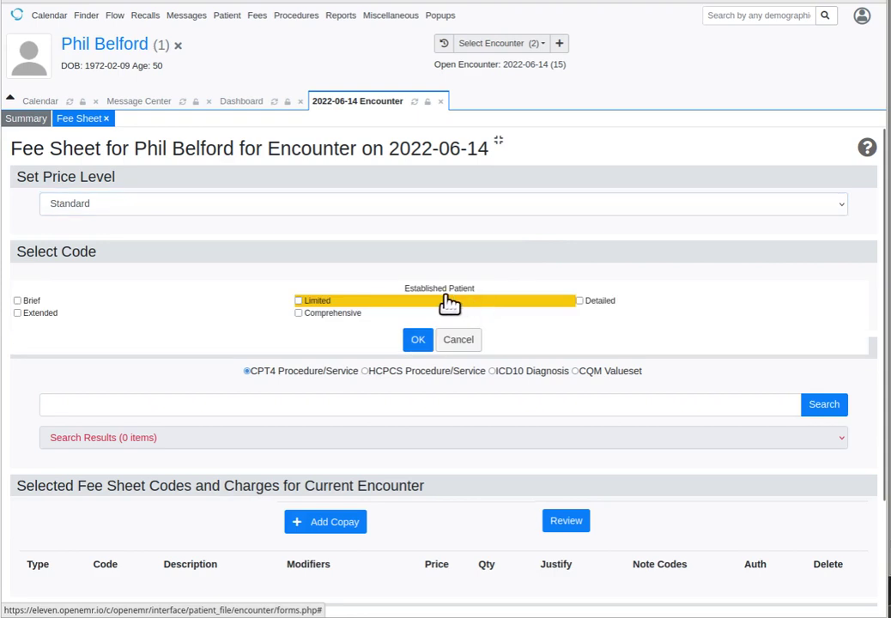
click(300, 315)
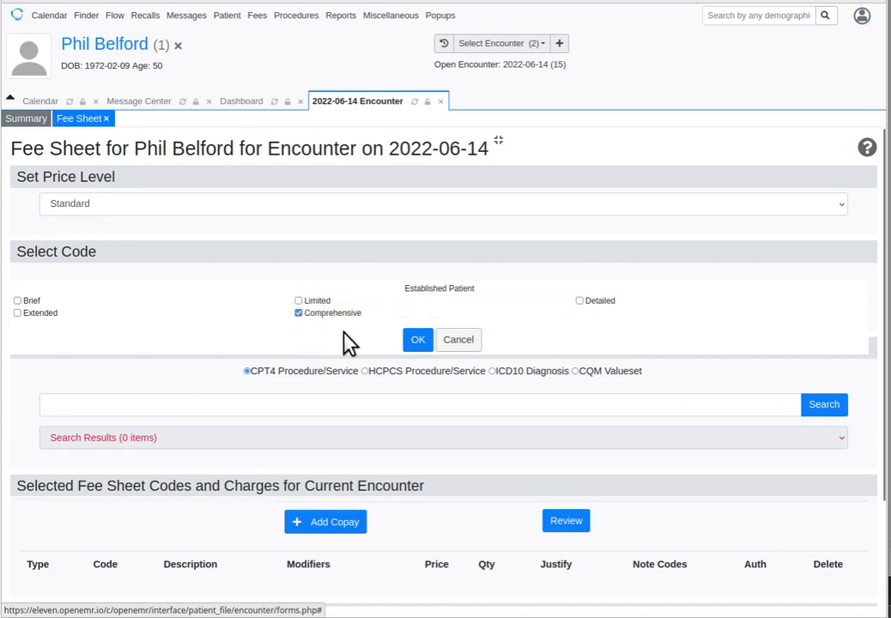
click(419, 341)
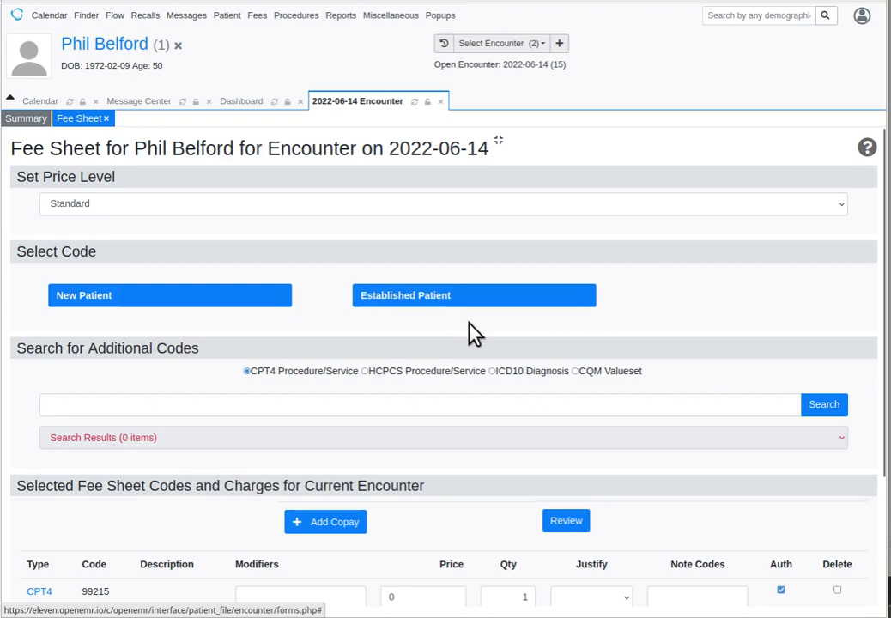
Step: Search ICD10 diagnoses for 'z' and add Z00.121 to the fee sheet
click(493, 373)
click(493, 408)
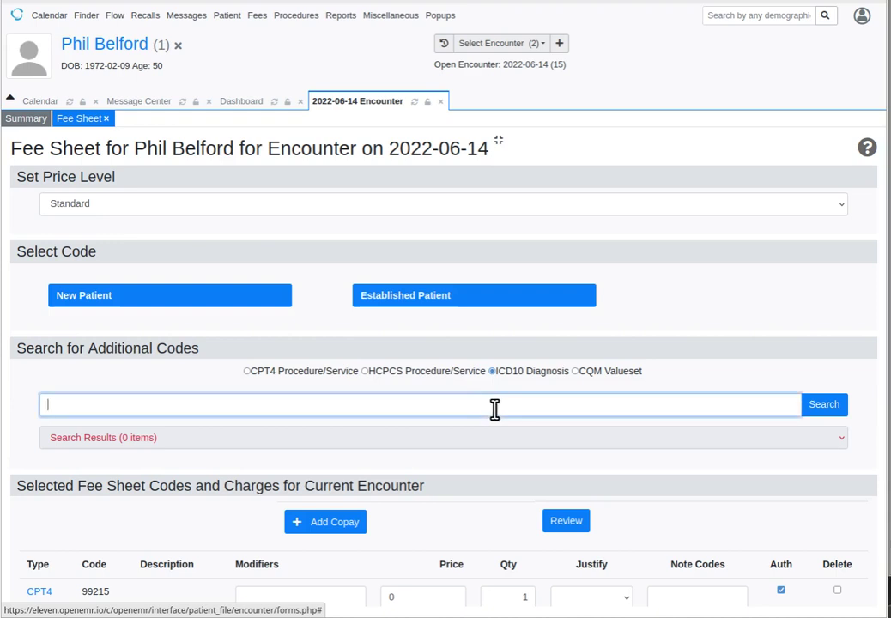
text(z)
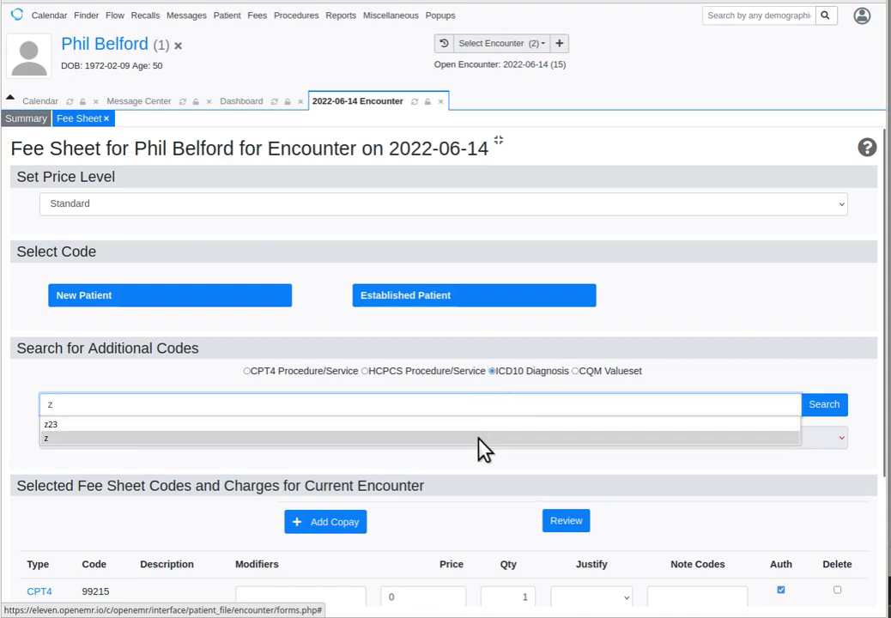
click(479, 442)
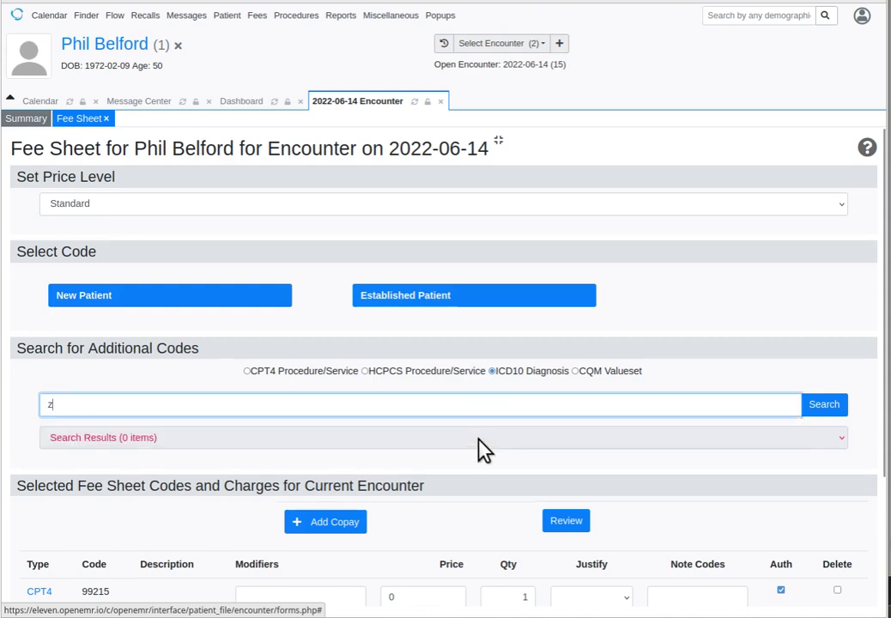
click(826, 411)
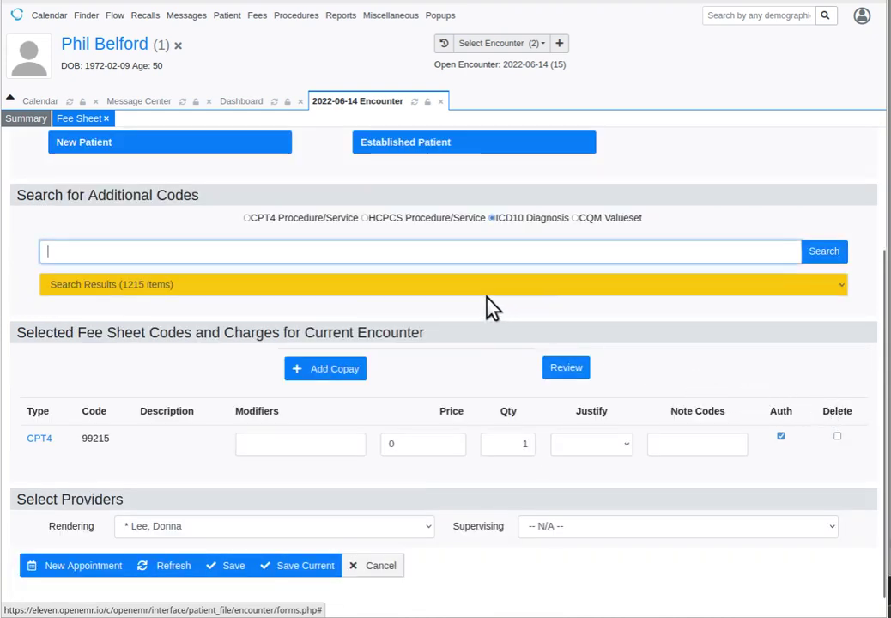
click(485, 292)
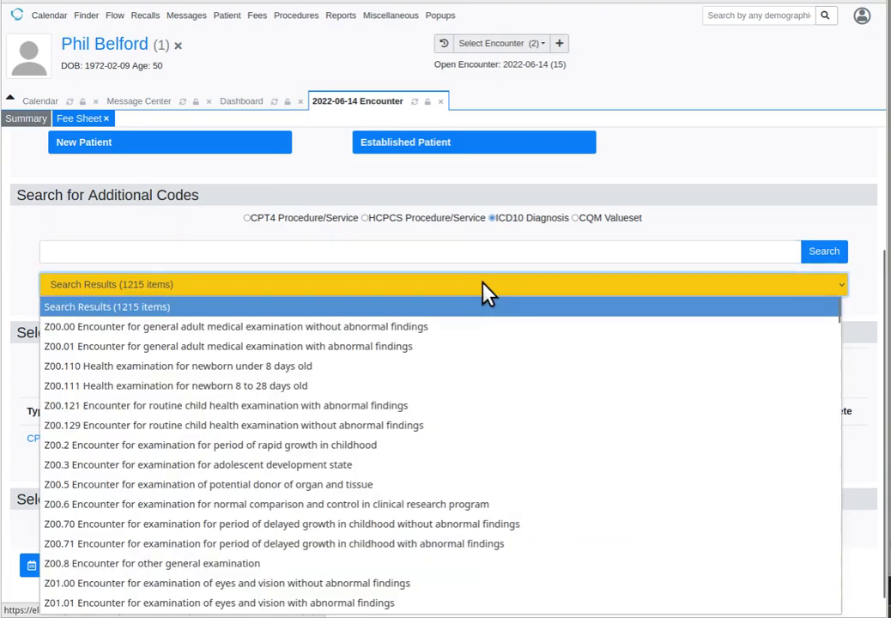
click(412, 416)
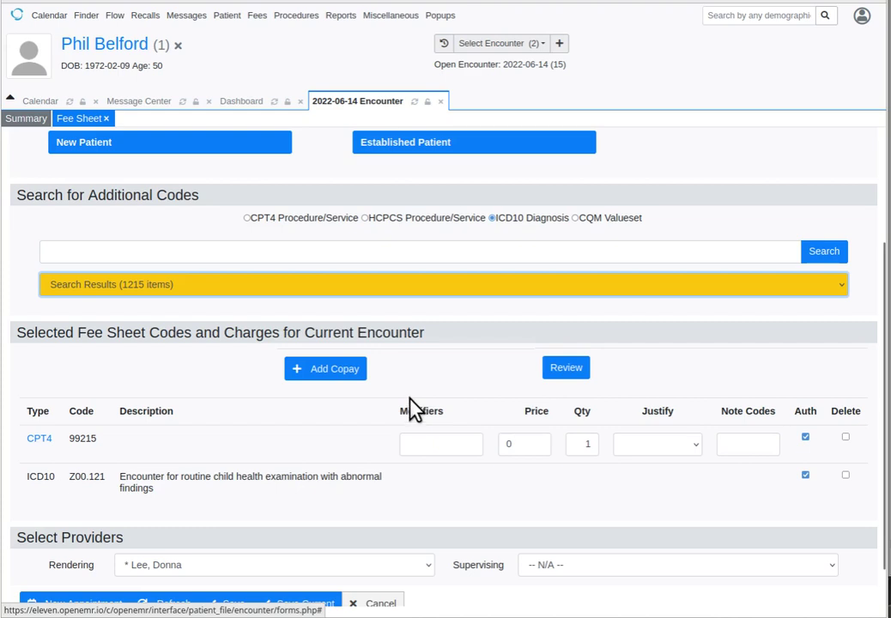
Step: Price the 99215 charge at 123, justify it with ICD10 Z00.121, and keep the rendering provider
scroll(412, 411, down, 1)
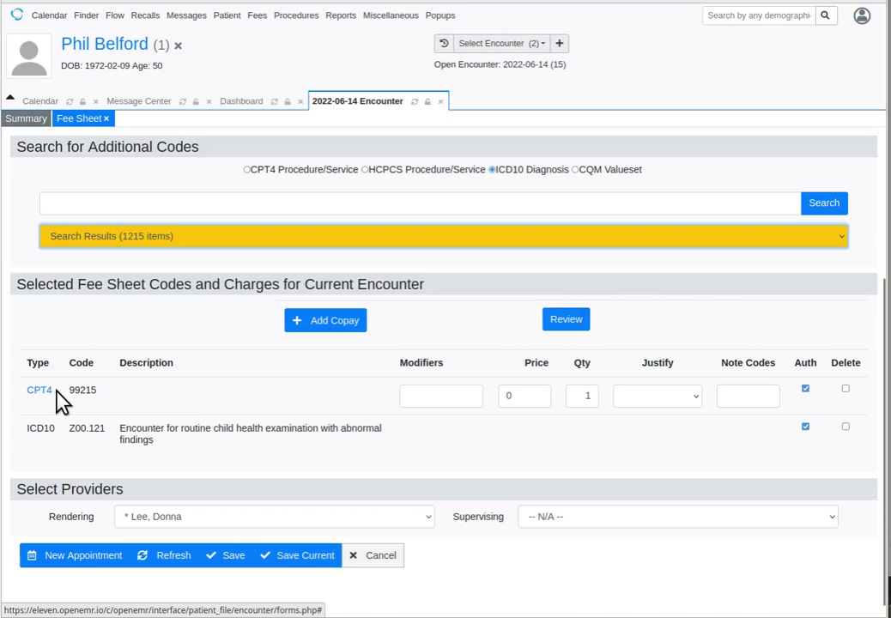
click(451, 396)
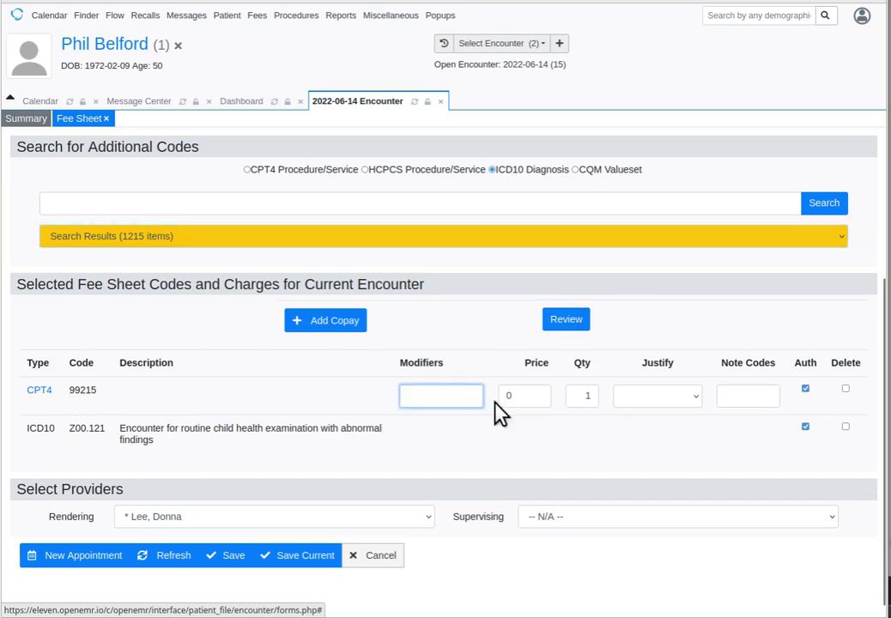
key(Tab)
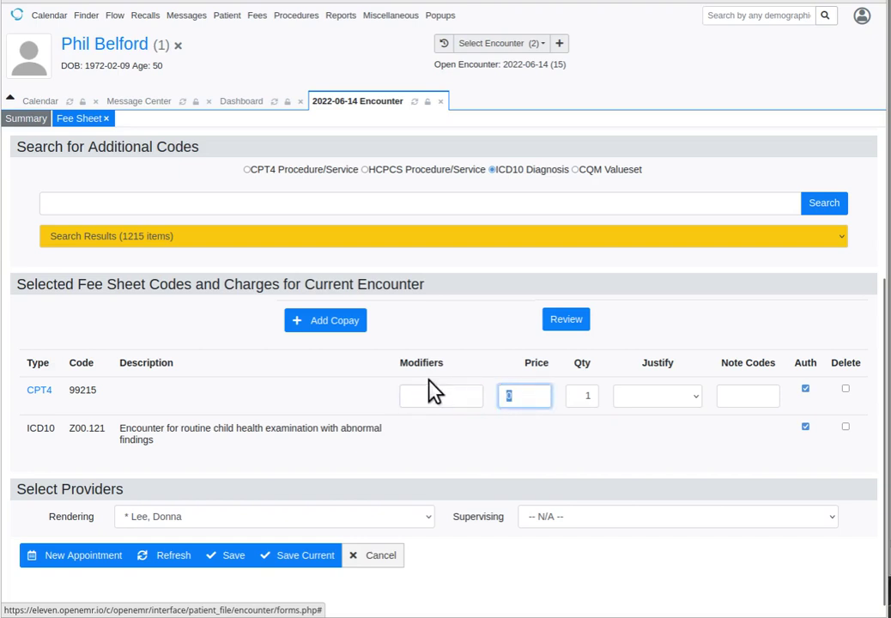
text(123)
click(675, 399)
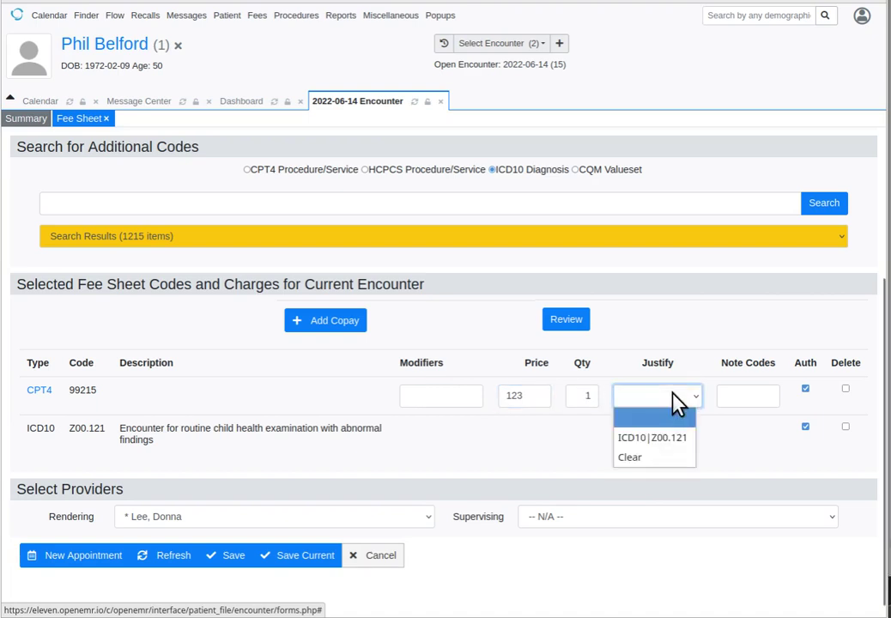
click(674, 444)
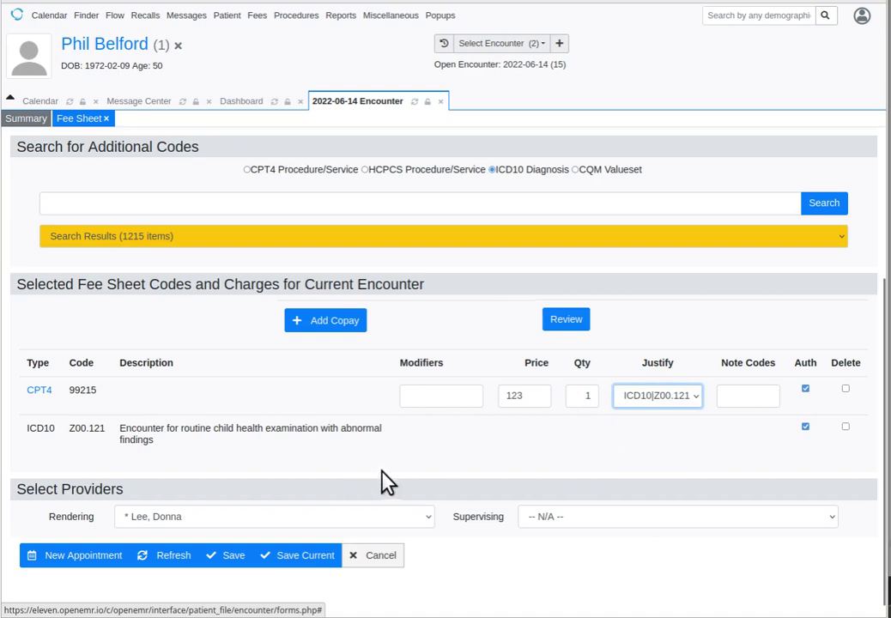
click(267, 519)
click(267, 526)
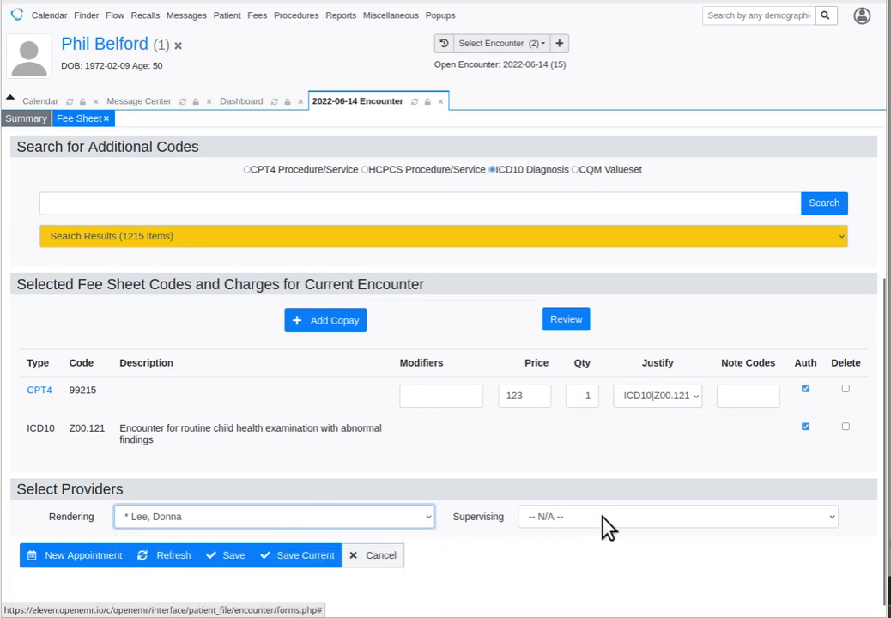
Step: Save the fee sheet and switch to the 2022-06-14 Flow Board
click(235, 560)
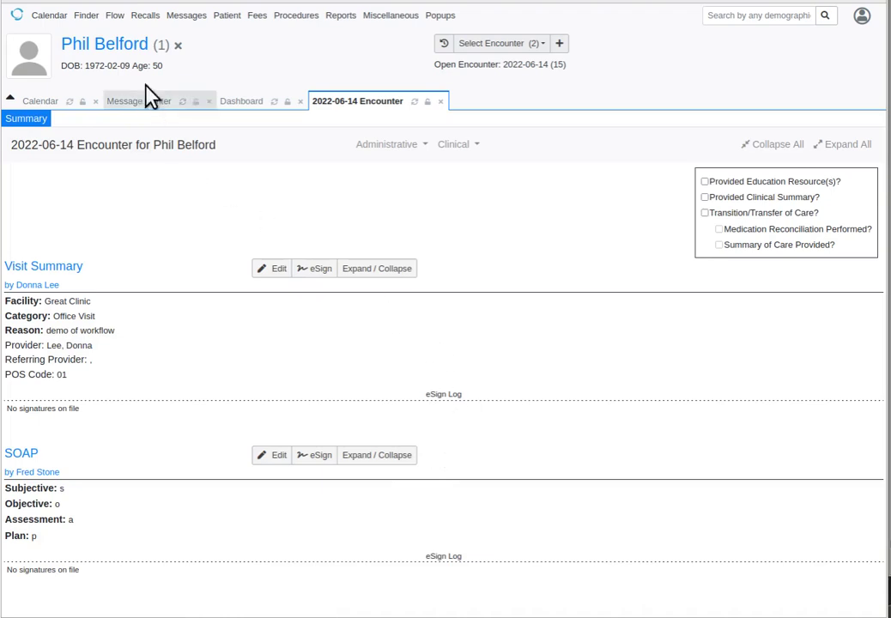
click(114, 15)
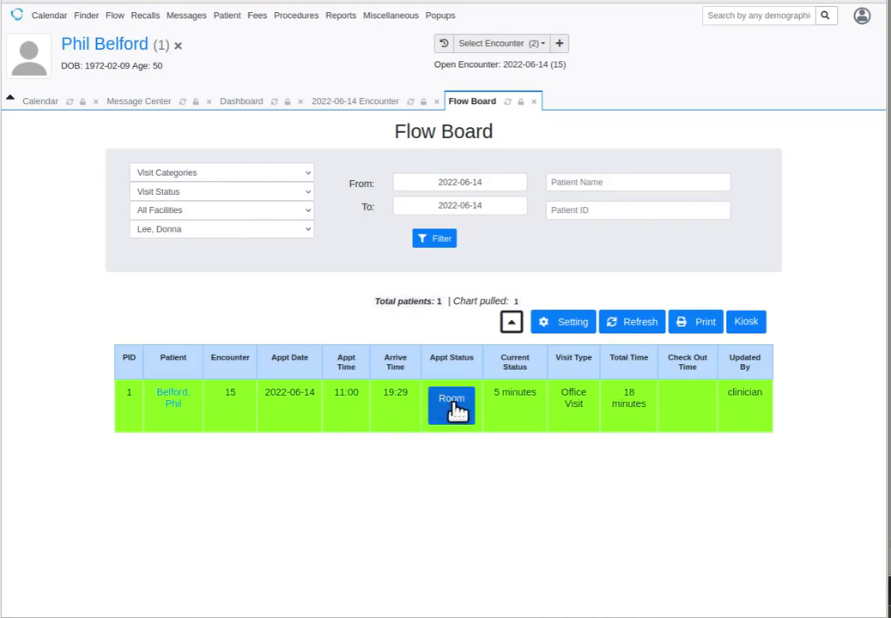
Step: Change the visit status to '$ Coding done' with exam room Room 3 and save
click(454, 404)
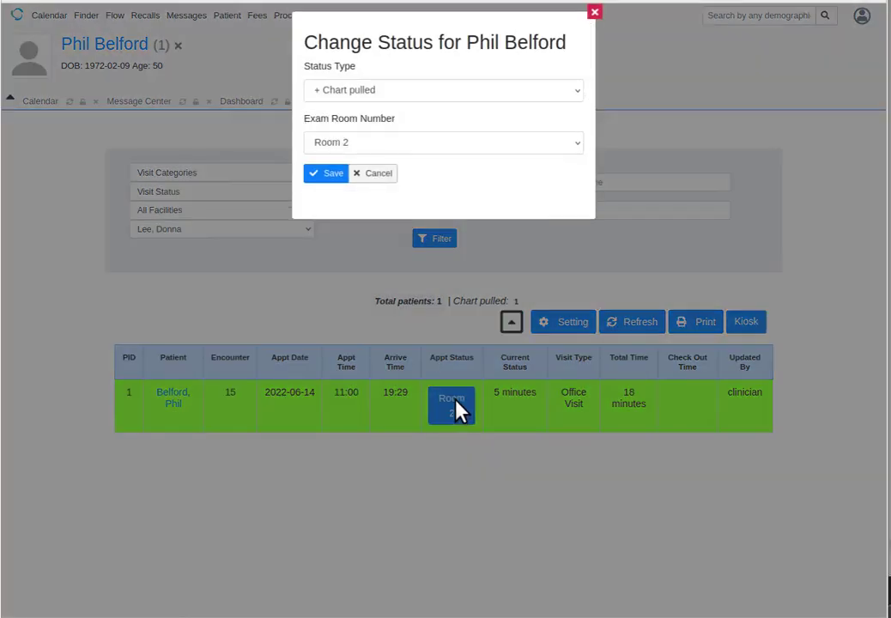
click(397, 89)
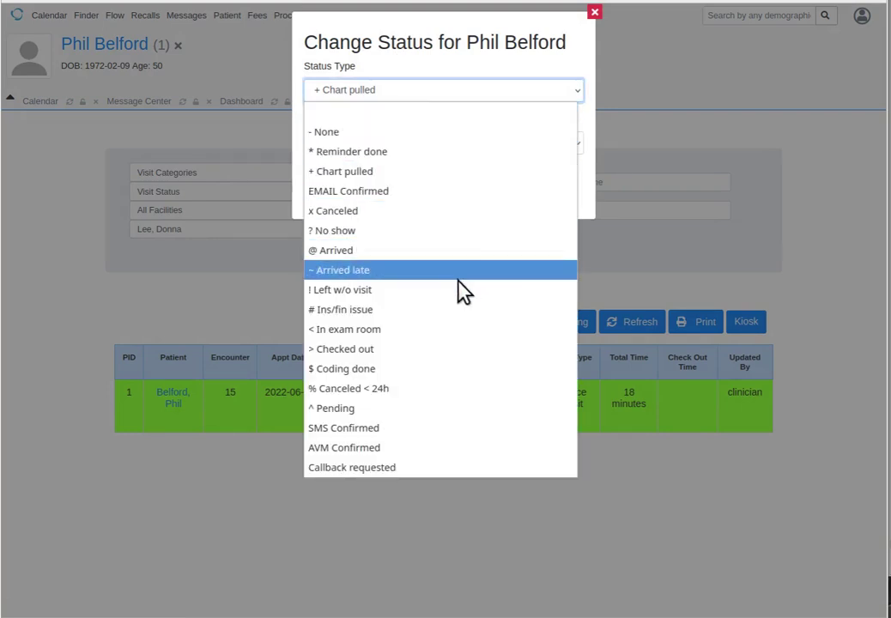
click(456, 371)
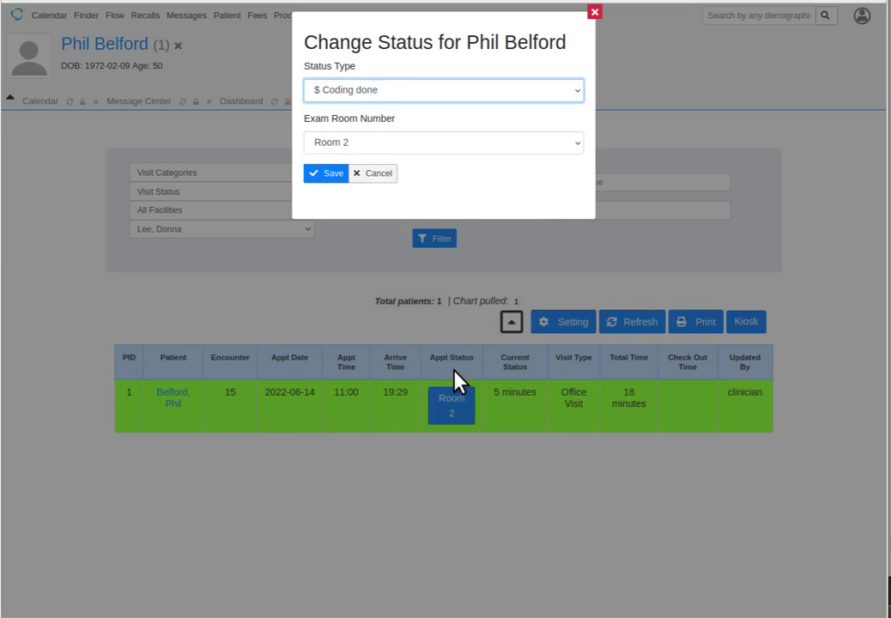
click(401, 143)
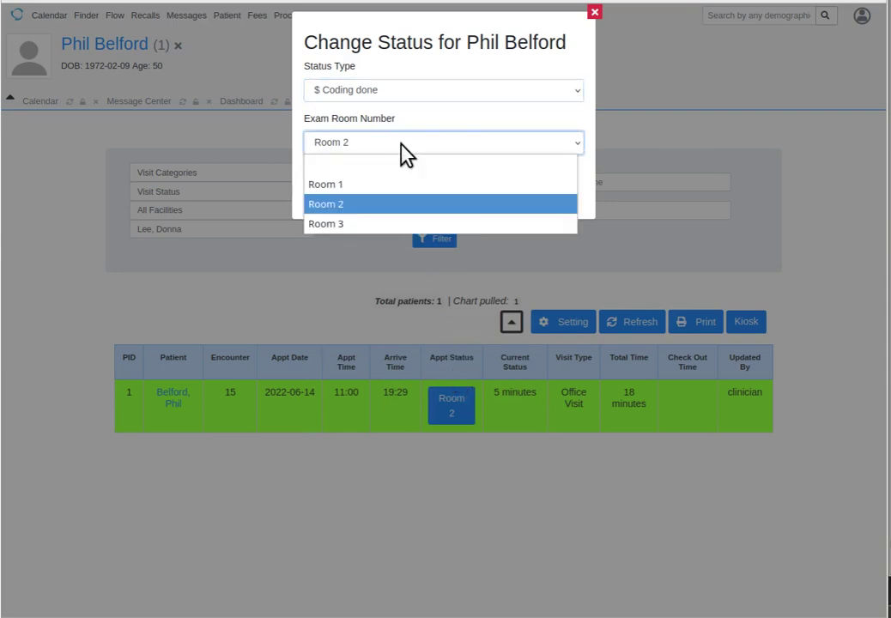
click(404, 230)
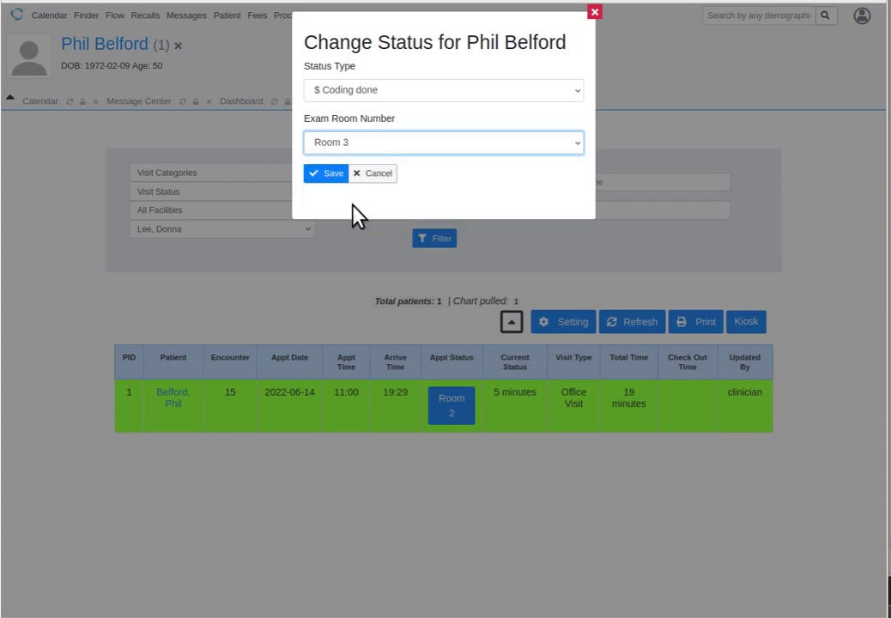
click(327, 176)
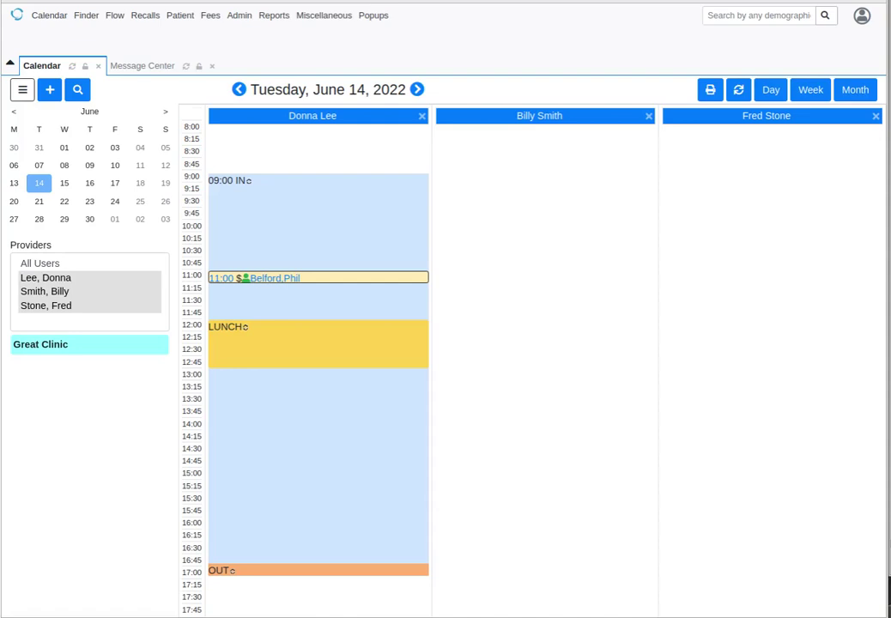
Step: Open the patient's Medical Record Dashboard from the 11:00 appointment in the day calendar
click(862, 16)
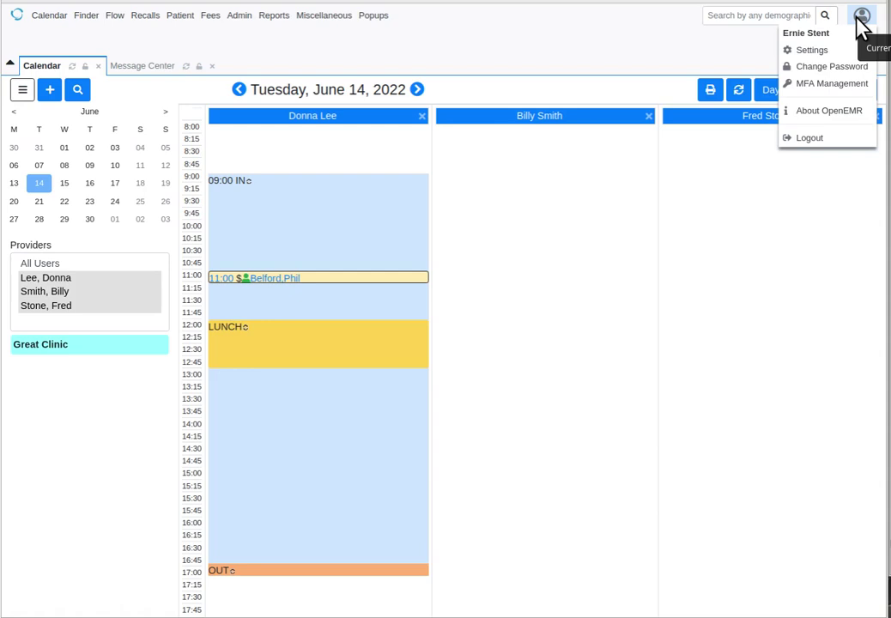
click(495, 59)
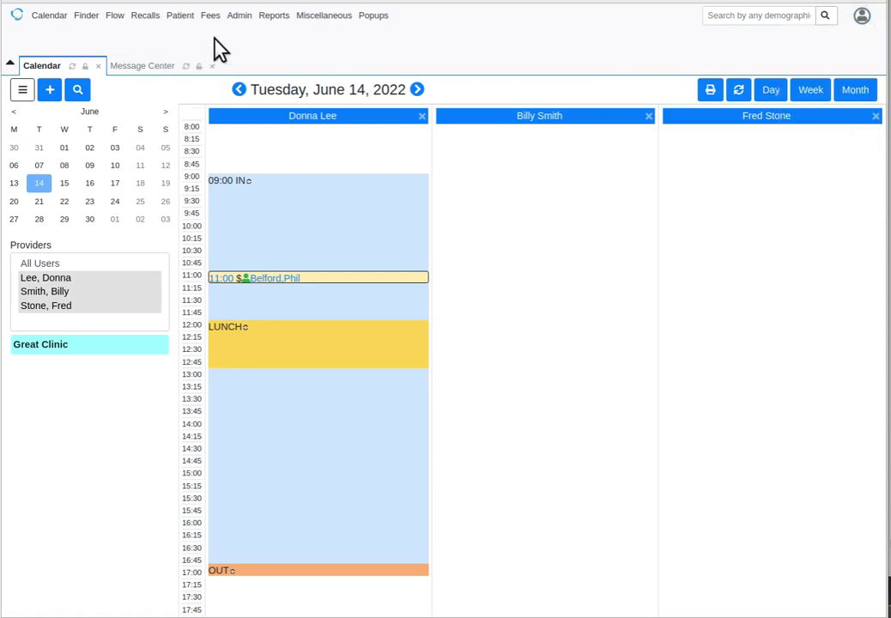
mouse_move(215, 24)
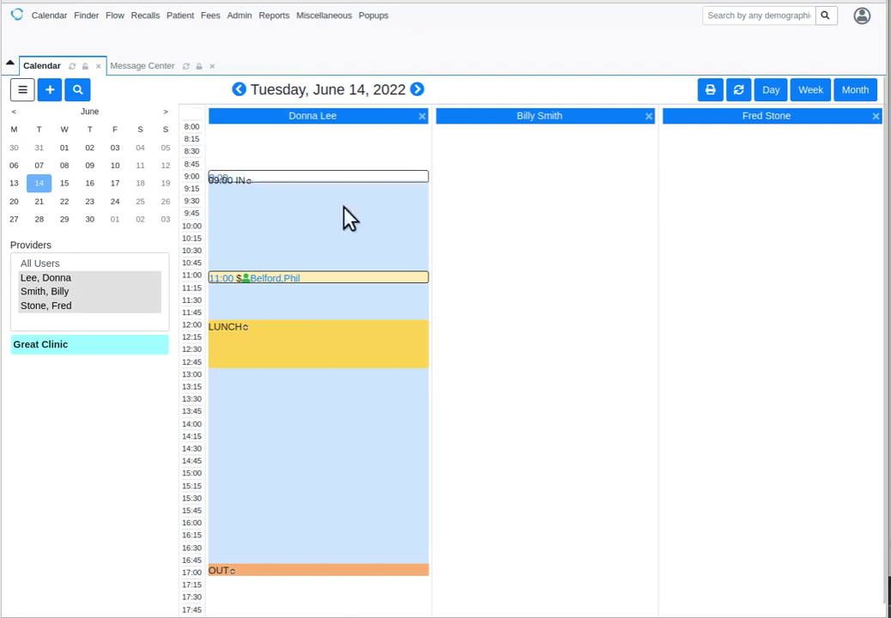
click(291, 277)
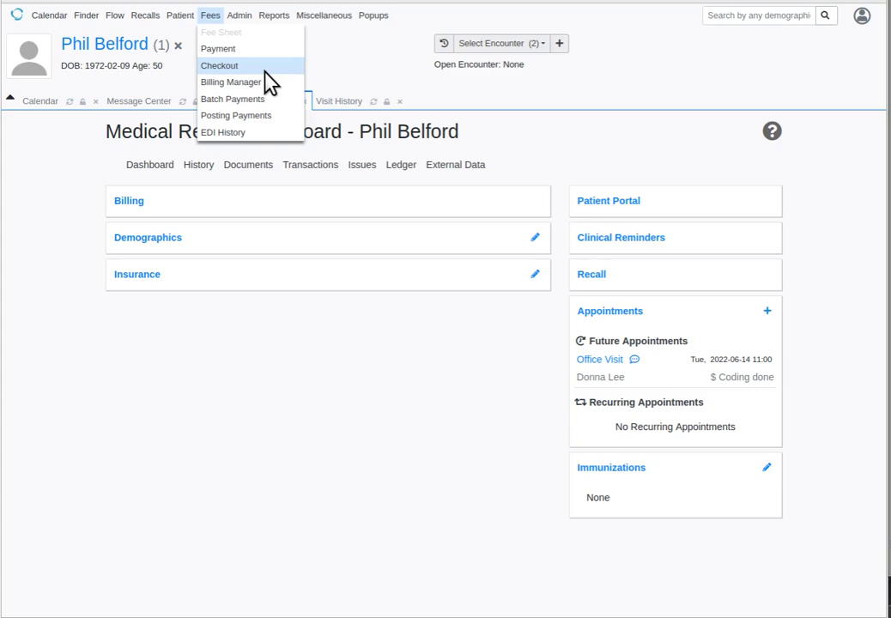
Step: Go to Fees > Checkout to show the 123.00 charge and payment form
click(266, 69)
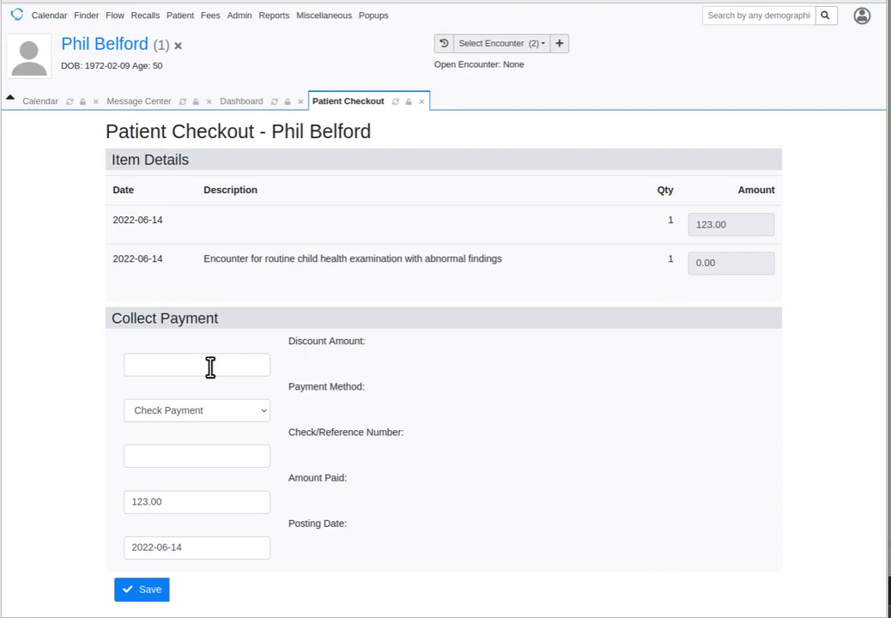
Step: Pay the full 123.00 by check, entering the check reference number, and save the receipt
click(220, 413)
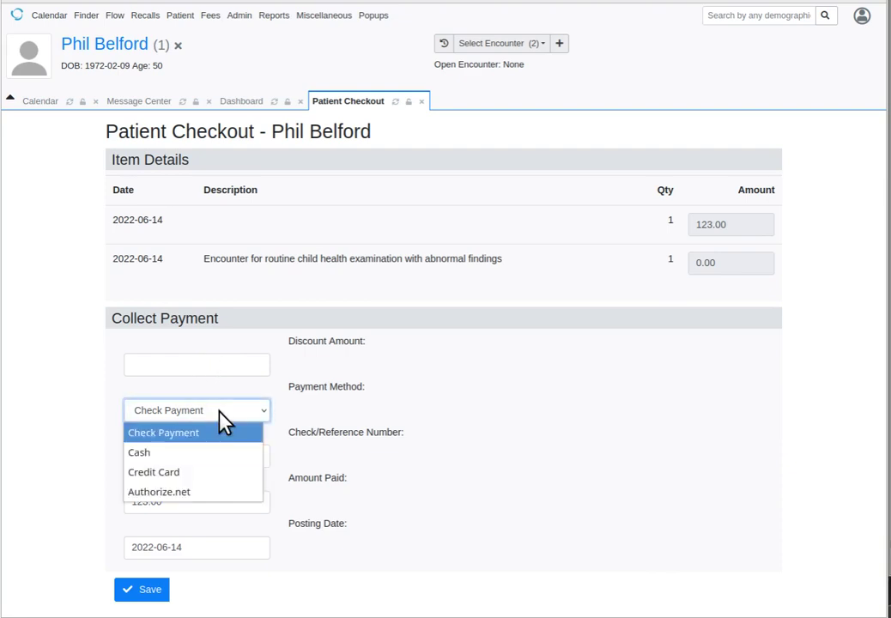
click(220, 411)
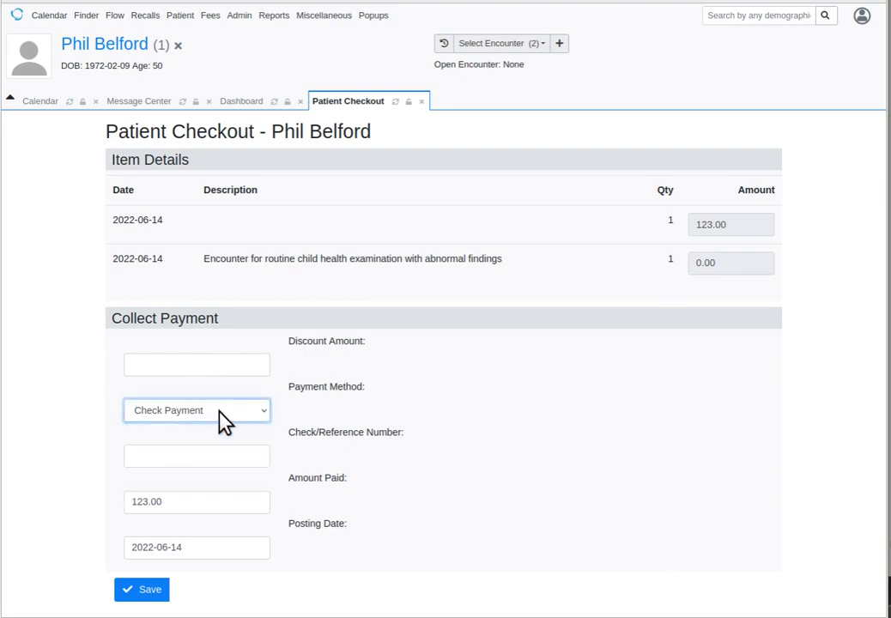
click(218, 461)
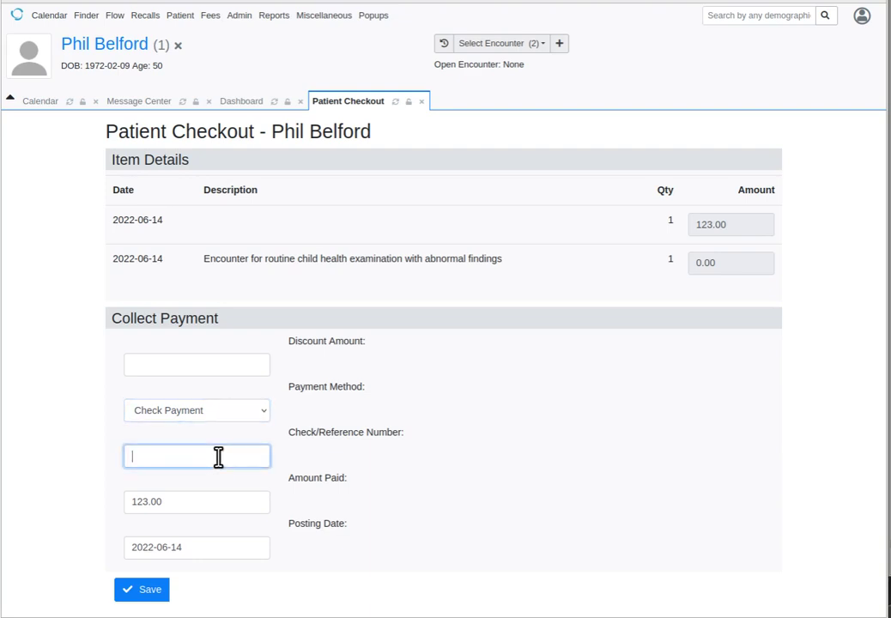
text(3435456)
click(194, 505)
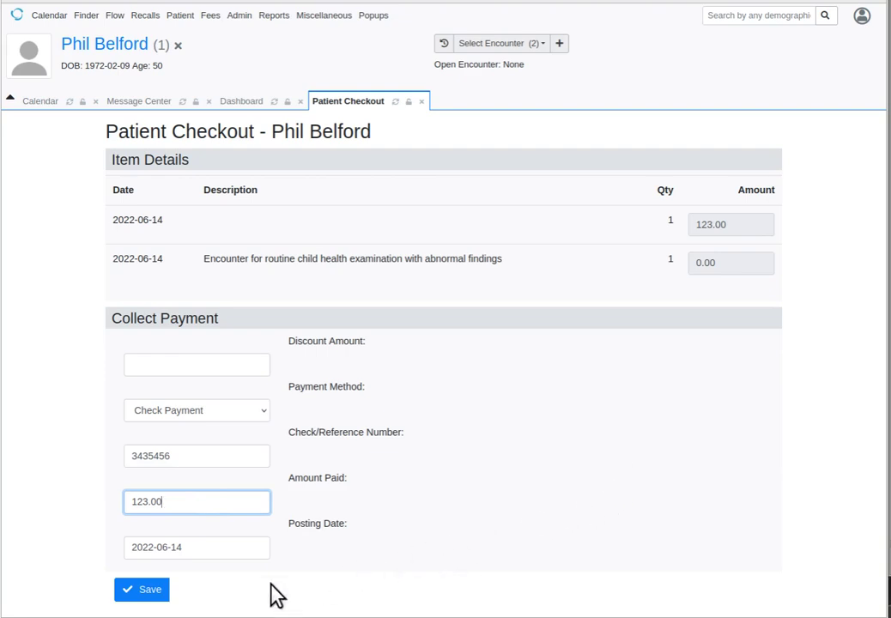
click(137, 593)
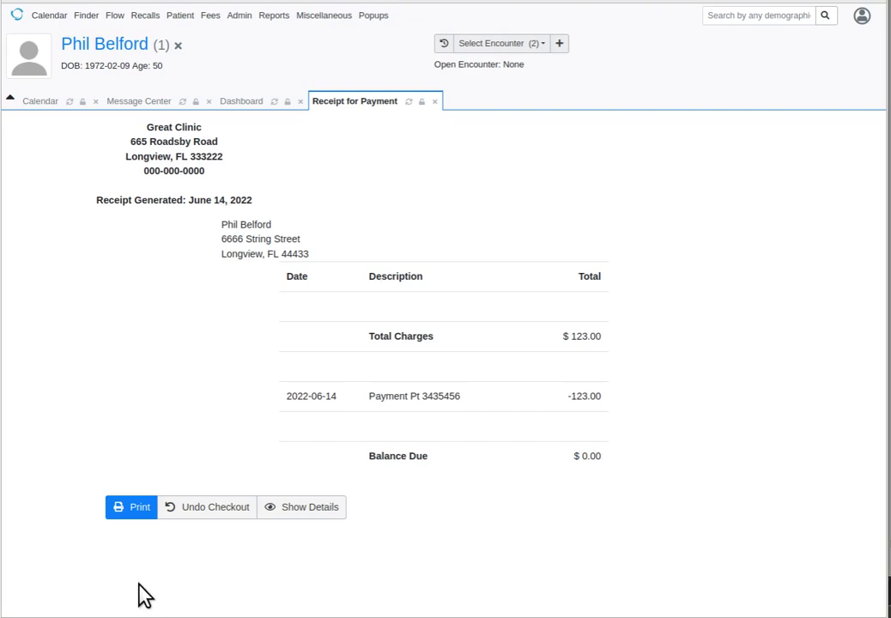
click(138, 507)
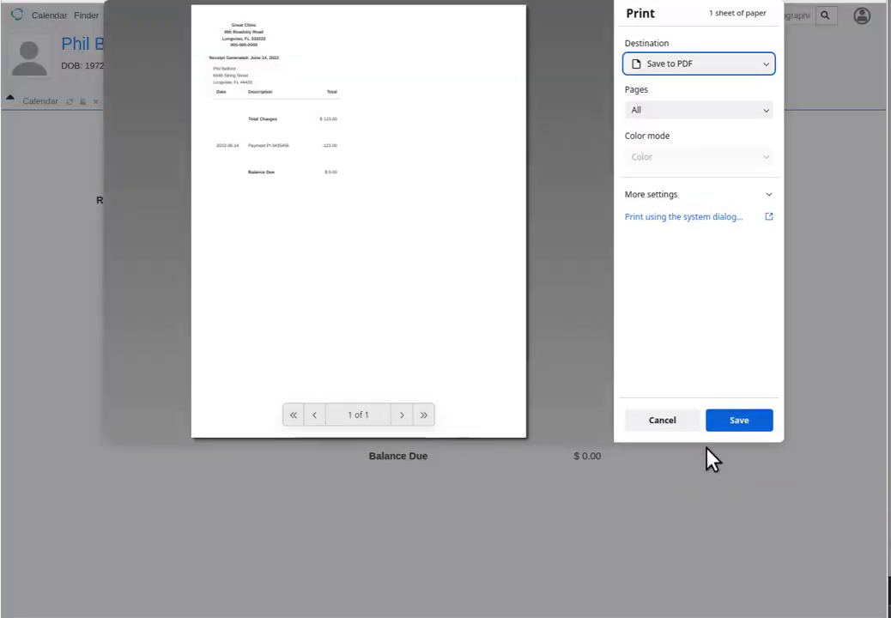
click(666, 422)
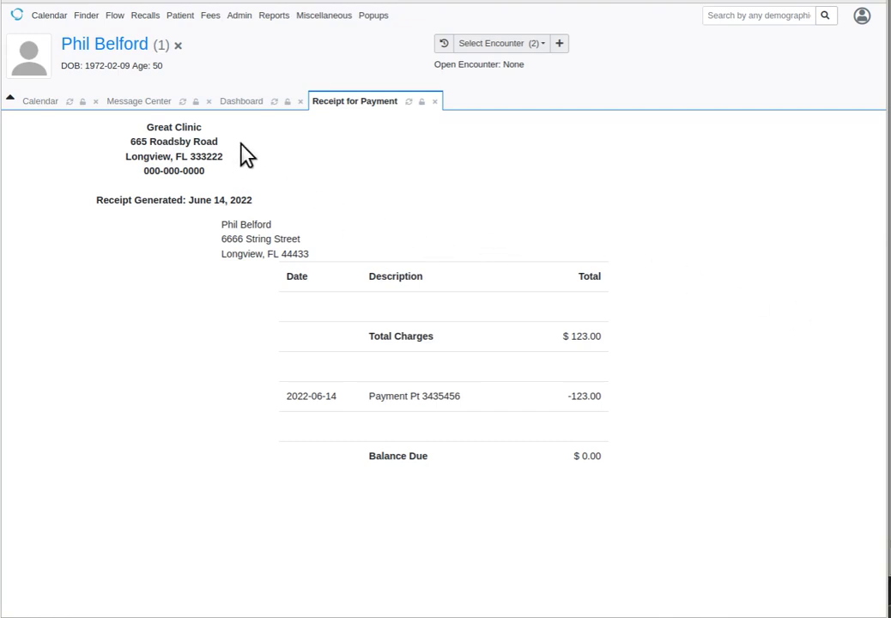
Step: On the Flow Board, set the patient's visit status to '> Checked out' with the exam room cleared, and save
click(115, 17)
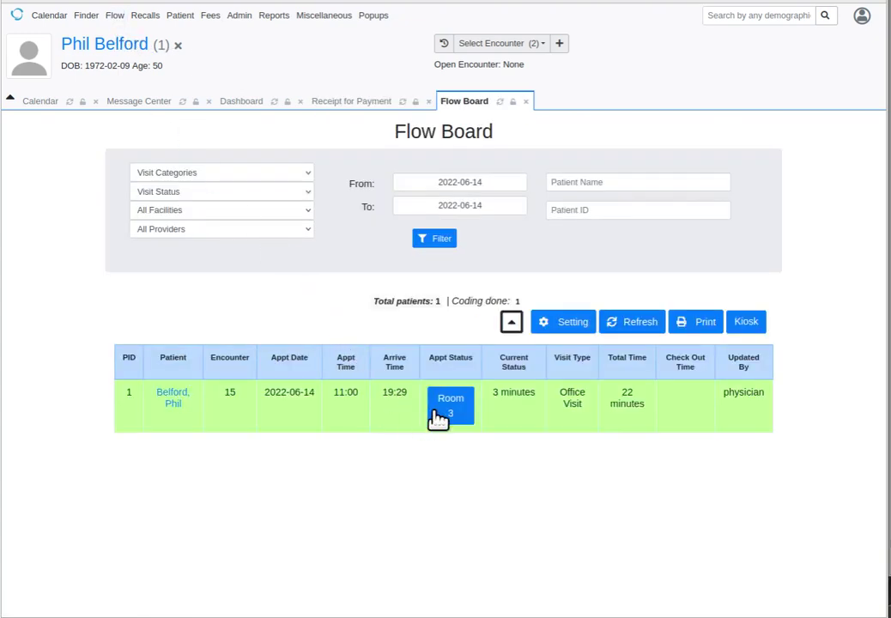
click(450, 410)
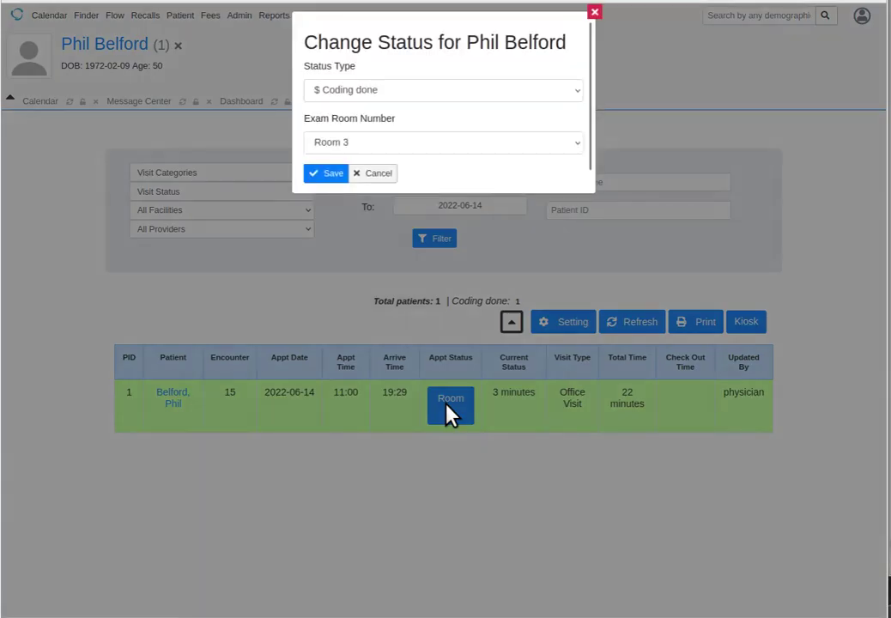
click(374, 91)
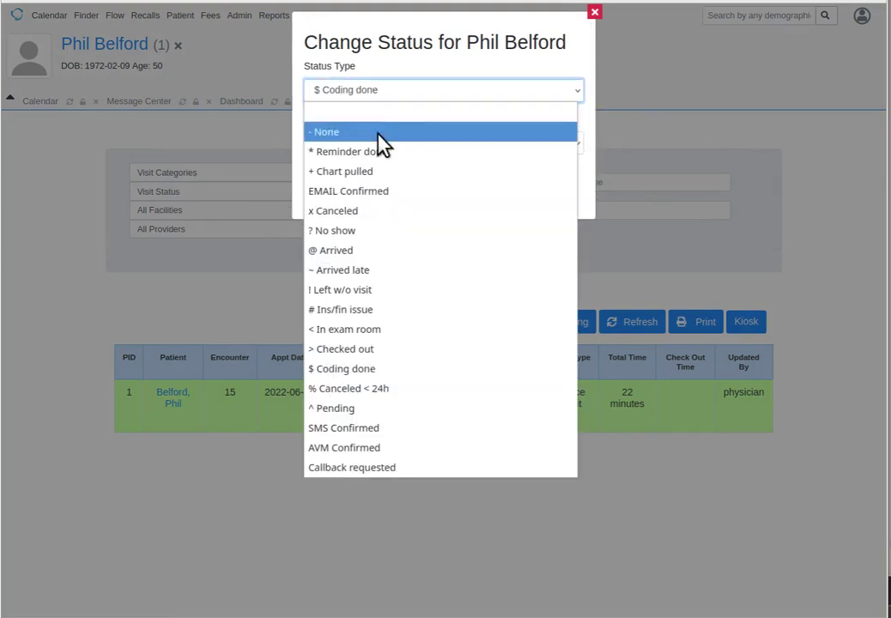
click(408, 349)
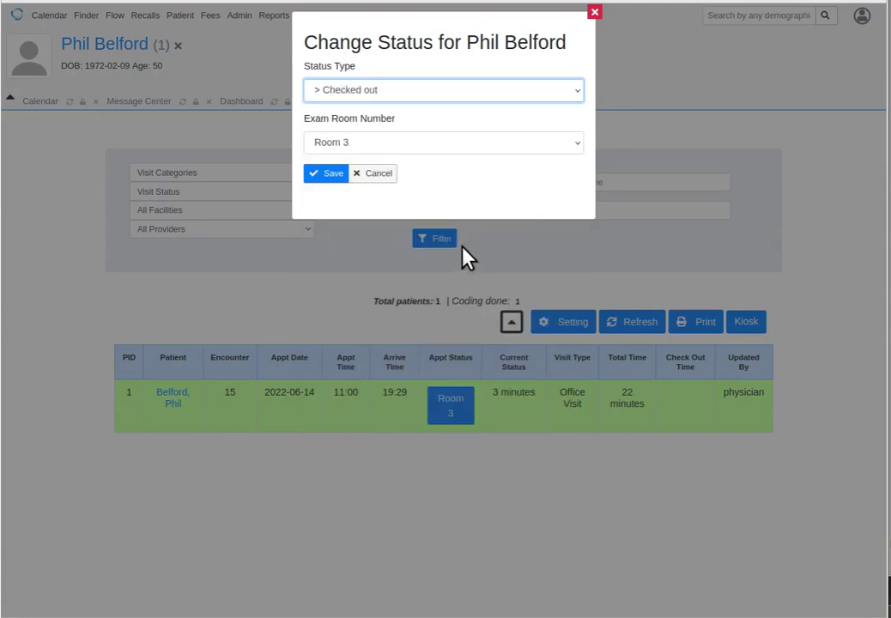
click(426, 143)
click(424, 166)
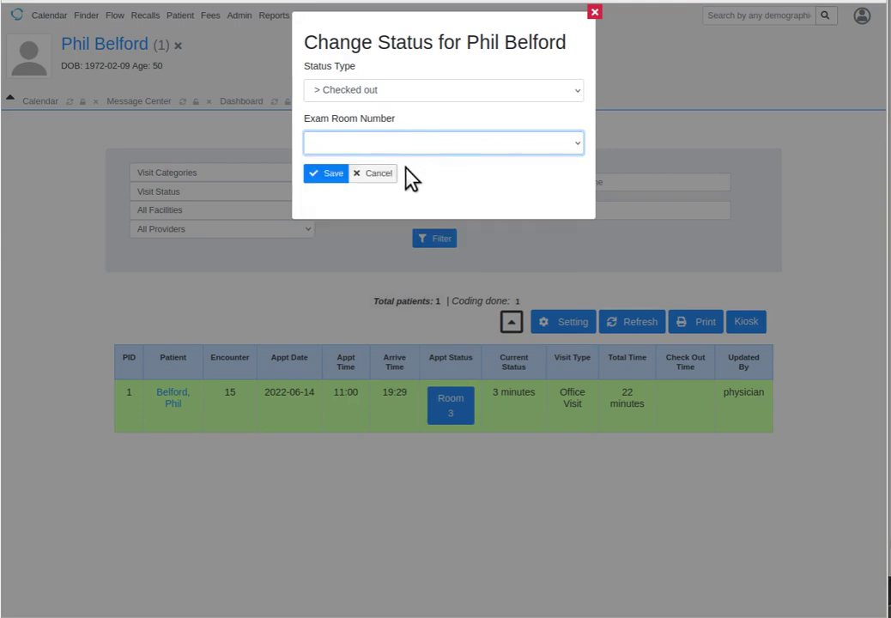
click(328, 174)
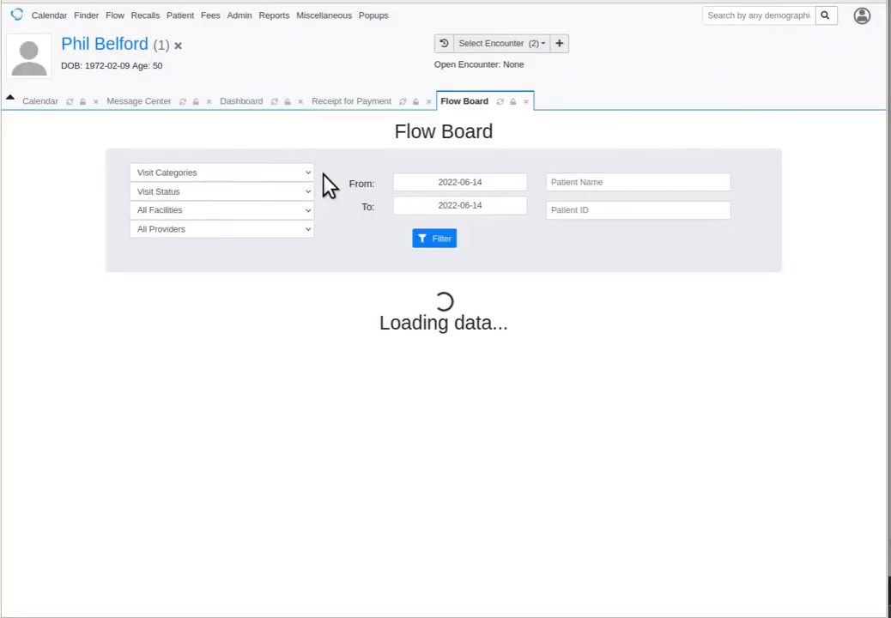